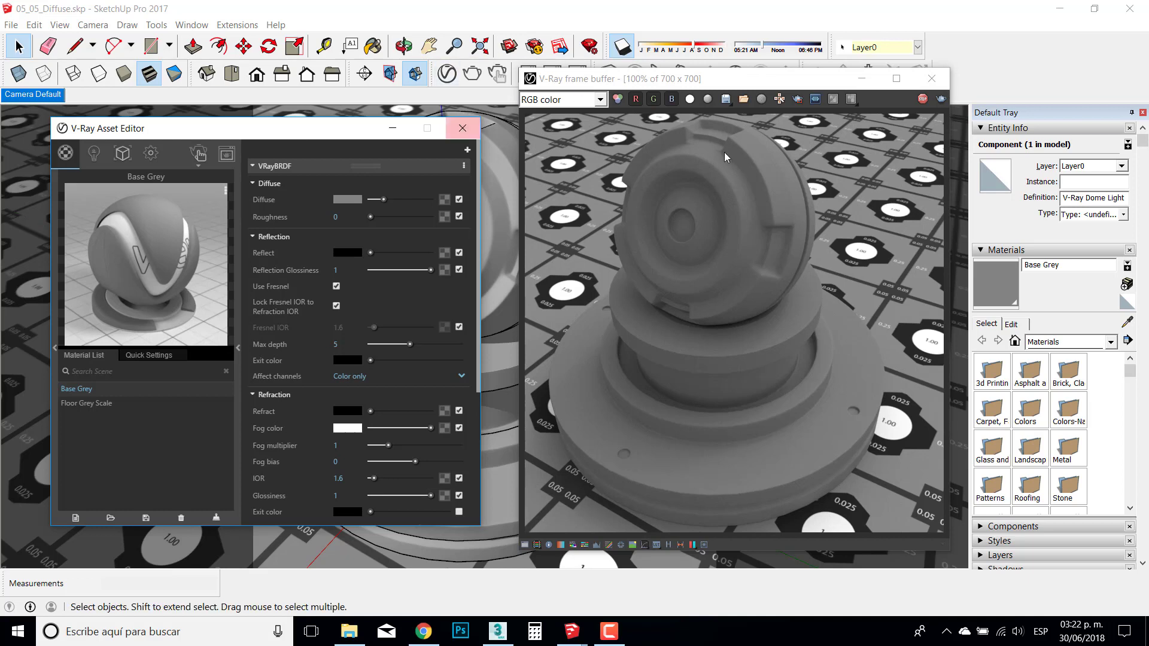
left_click_drag(736, 83, 726, 80)
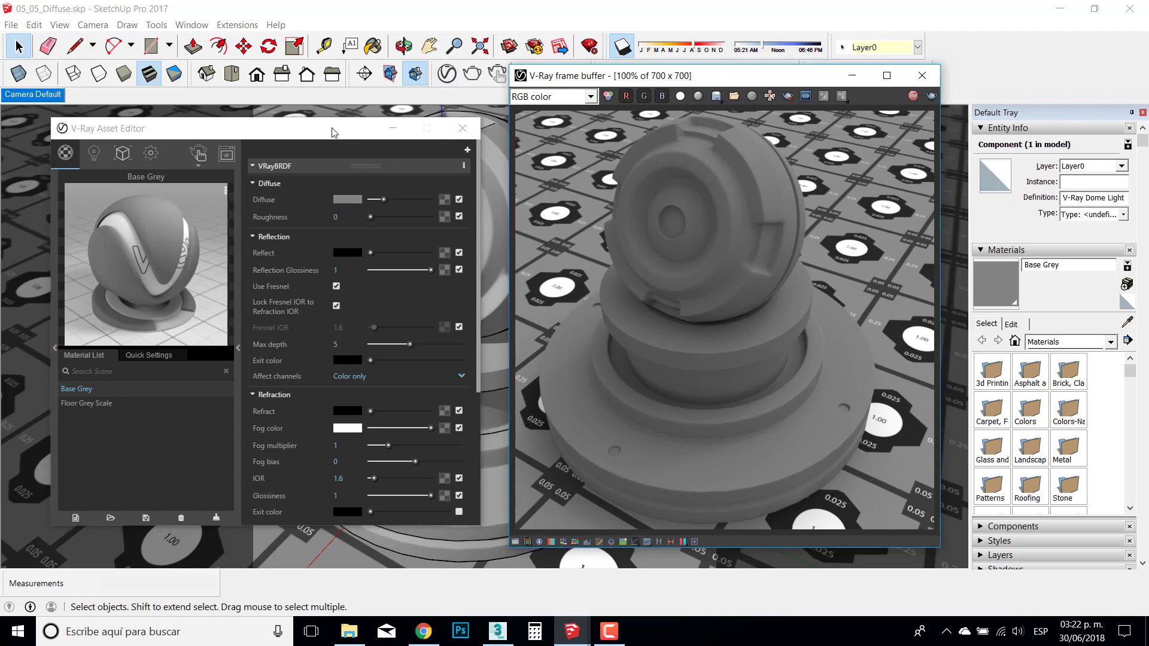
left_click_drag(330, 132, 325, 131)
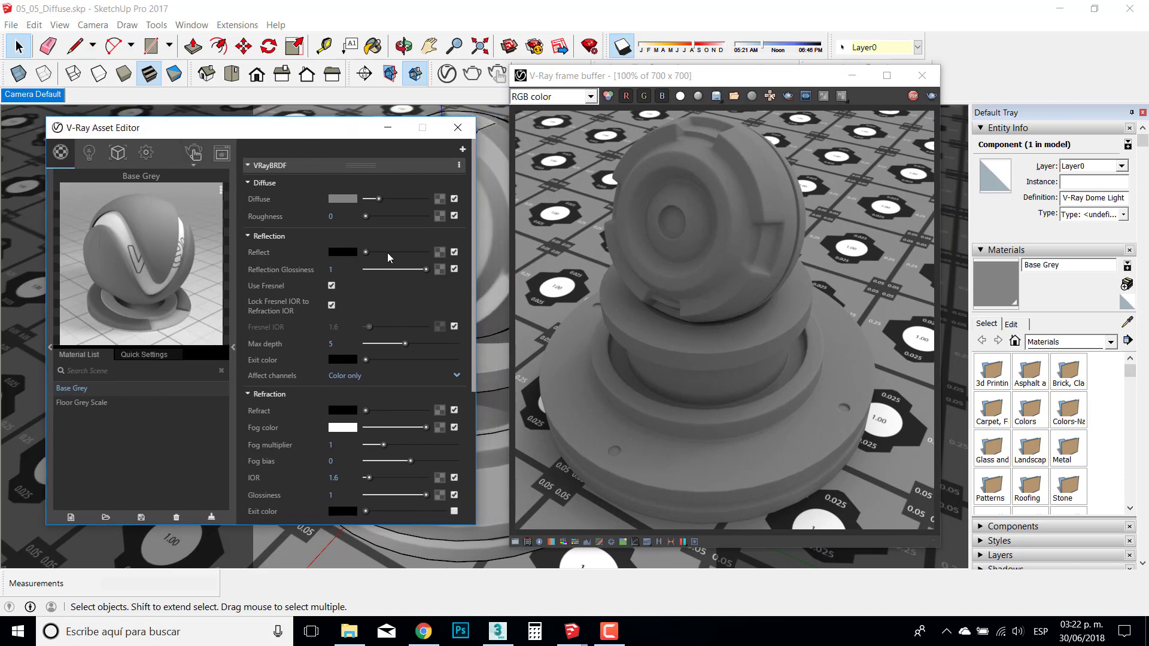
left_click_drag(345, 137, 357, 139)
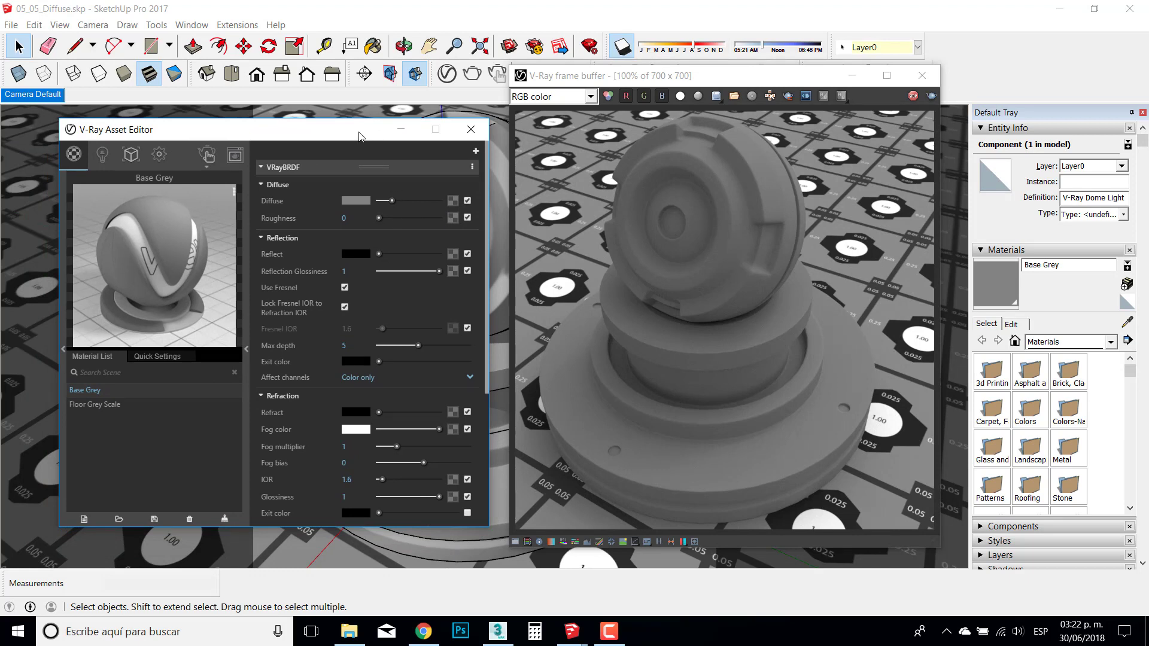
left_click(264, 167)
left_click(262, 167)
left_click(472, 168)
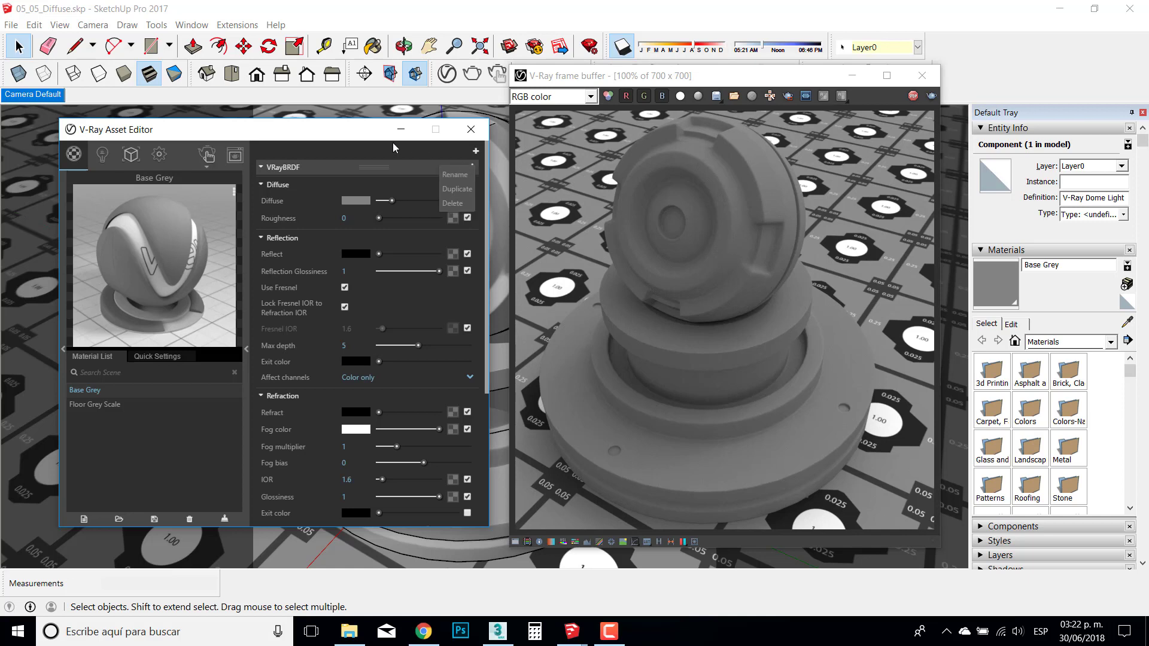
left_click(315, 167)
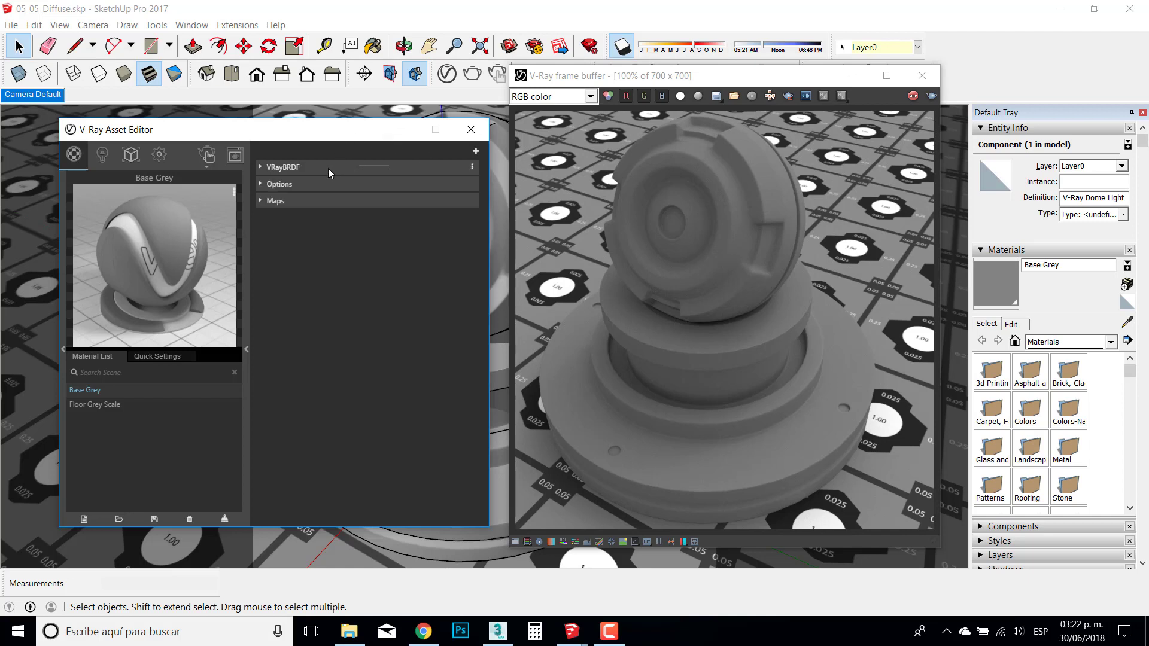
left_click(328, 168)
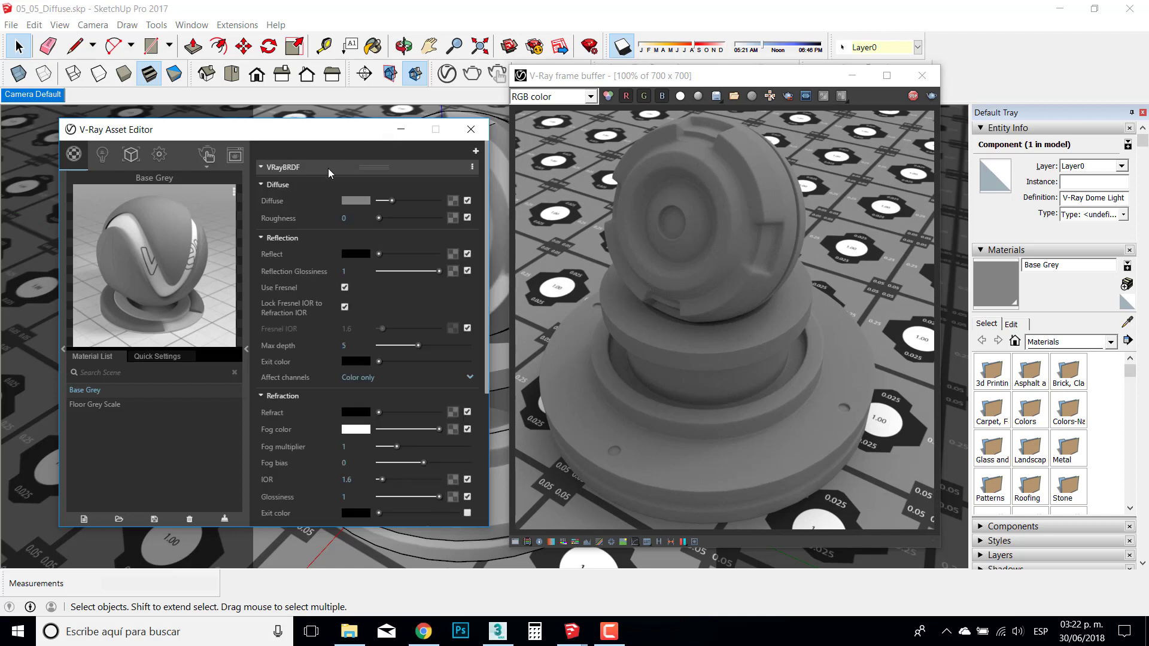
- Collapse the Base Grey material's Reflection and Refraction sections, look into its BRDF settings, and leave only Diffuse expanded
left_click(296, 184)
left_click(284, 203)
left_click(282, 222)
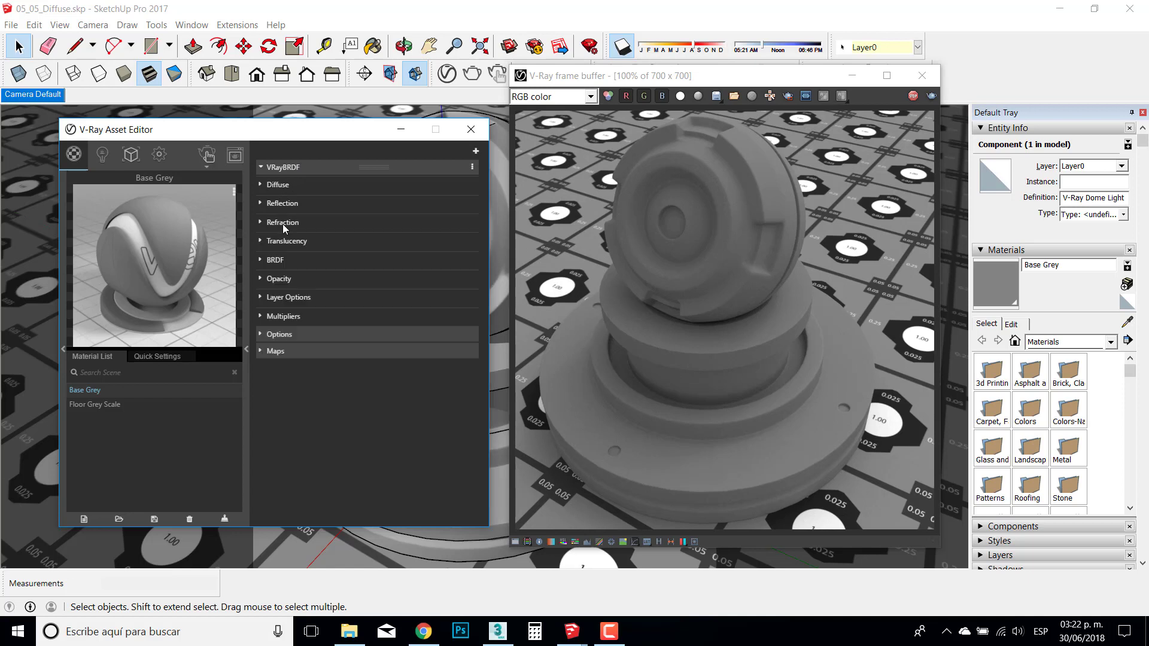
left_click(275, 261)
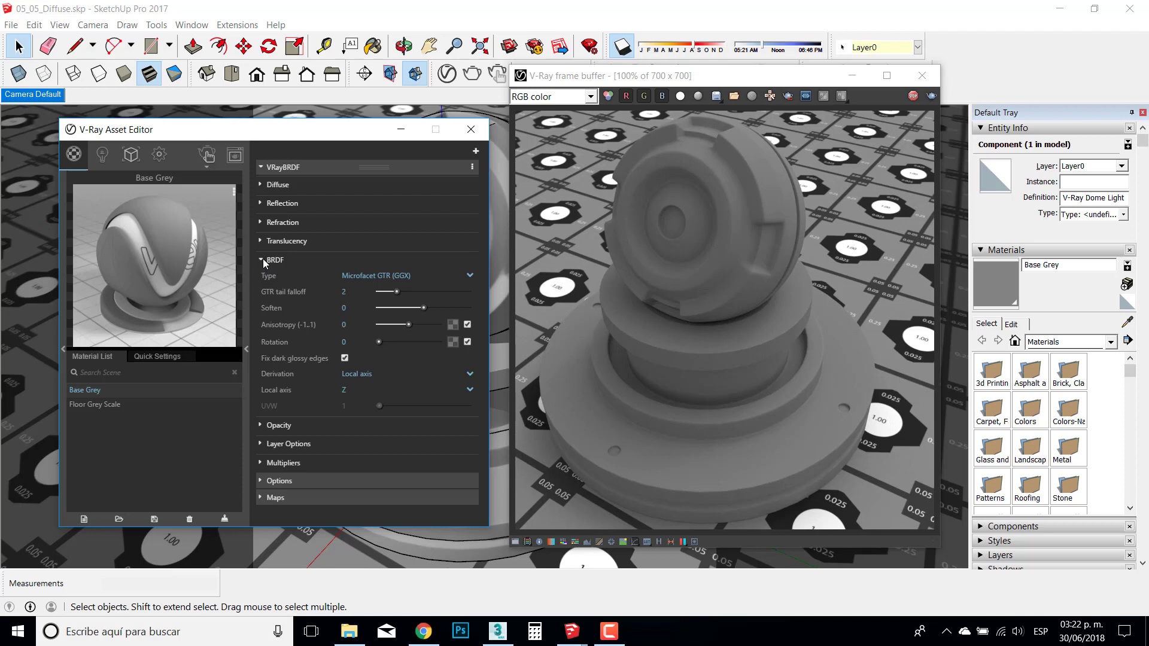
left_click(264, 260)
left_click(262, 186)
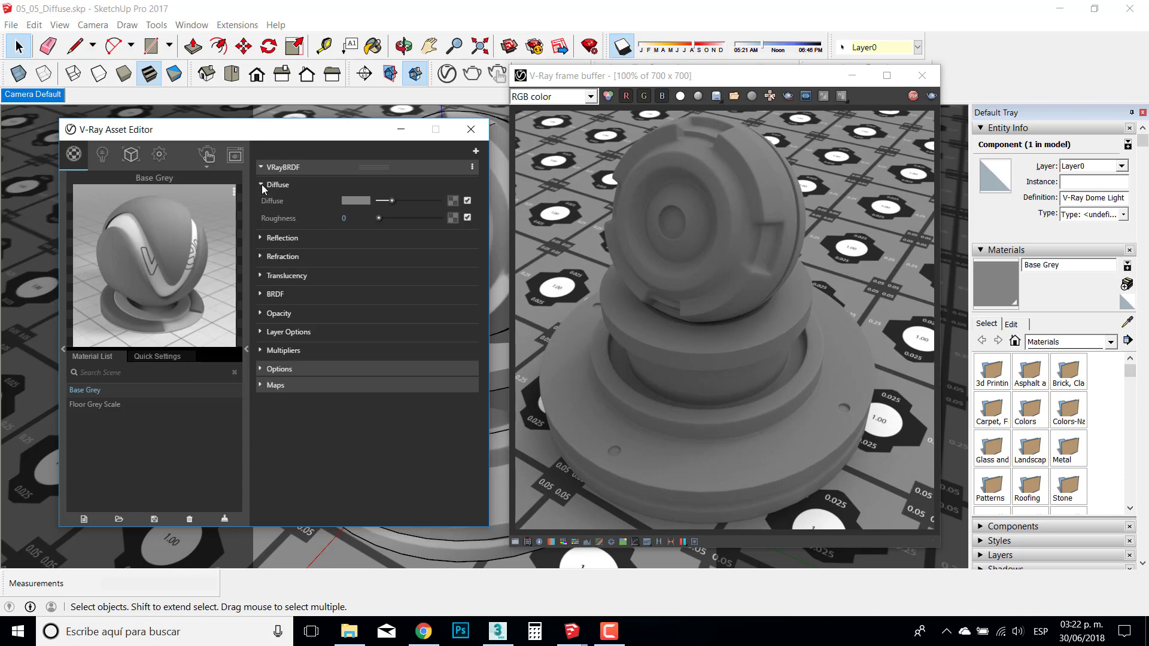
- Set the Base Grey material's diffuse colour to bright red (RGB 255, 15, 21)
left_click(360, 203)
left_click_drag(285, 220, 249, 167)
left_click_drag(414, 238, 414, 198)
left_click_drag(359, 276, 416, 239)
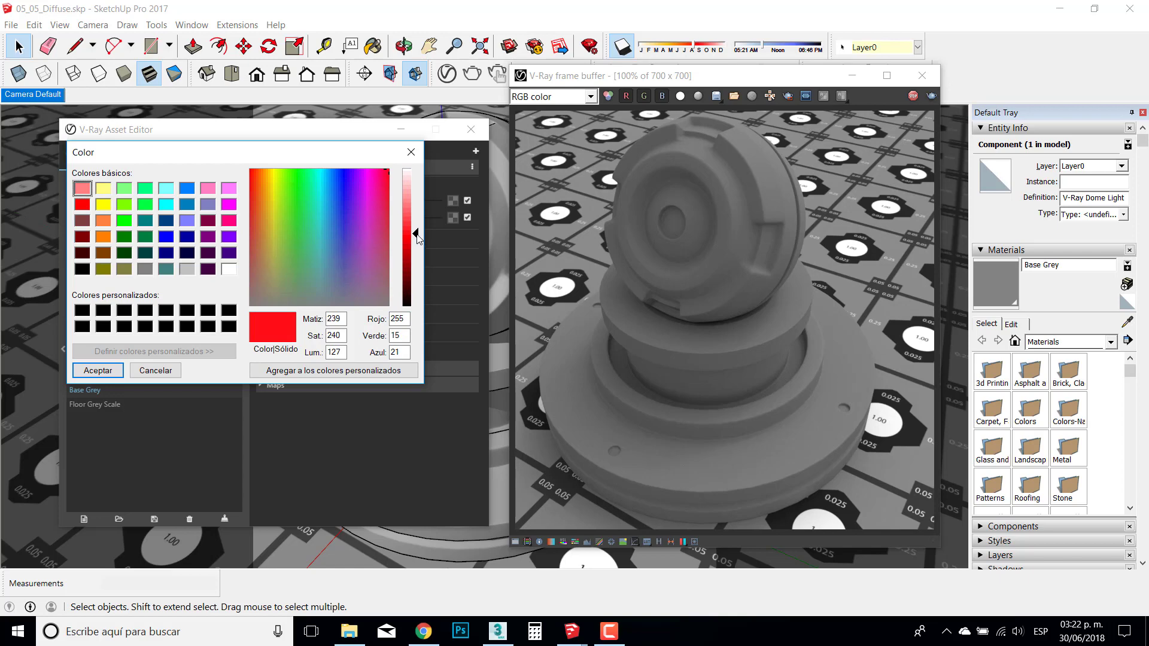
left_click(100, 370)
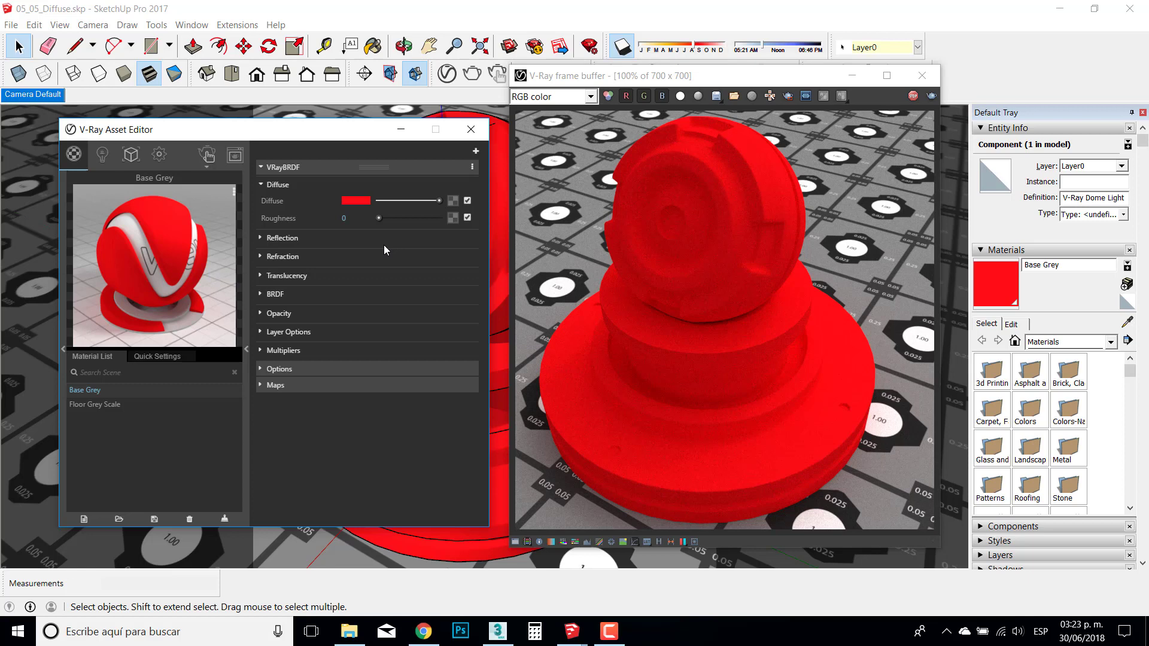
- Expand the Base Grey material's reflection settings and raise the Reflect amount to full white
left_click(262, 238)
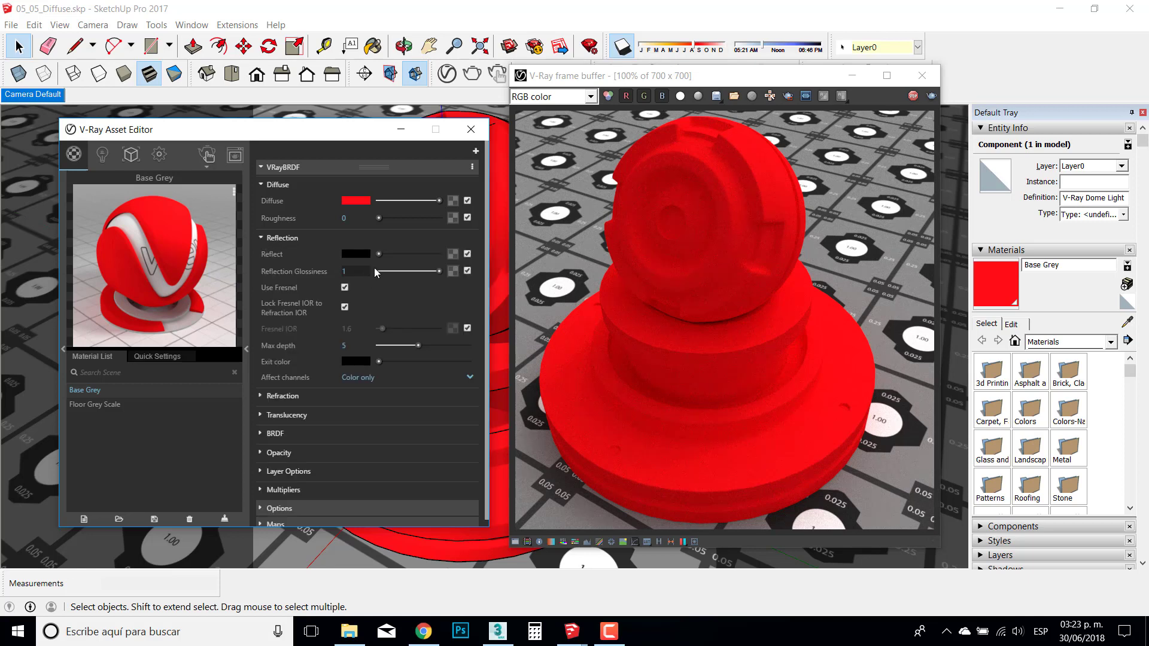
left_click_drag(380, 254, 439, 254)
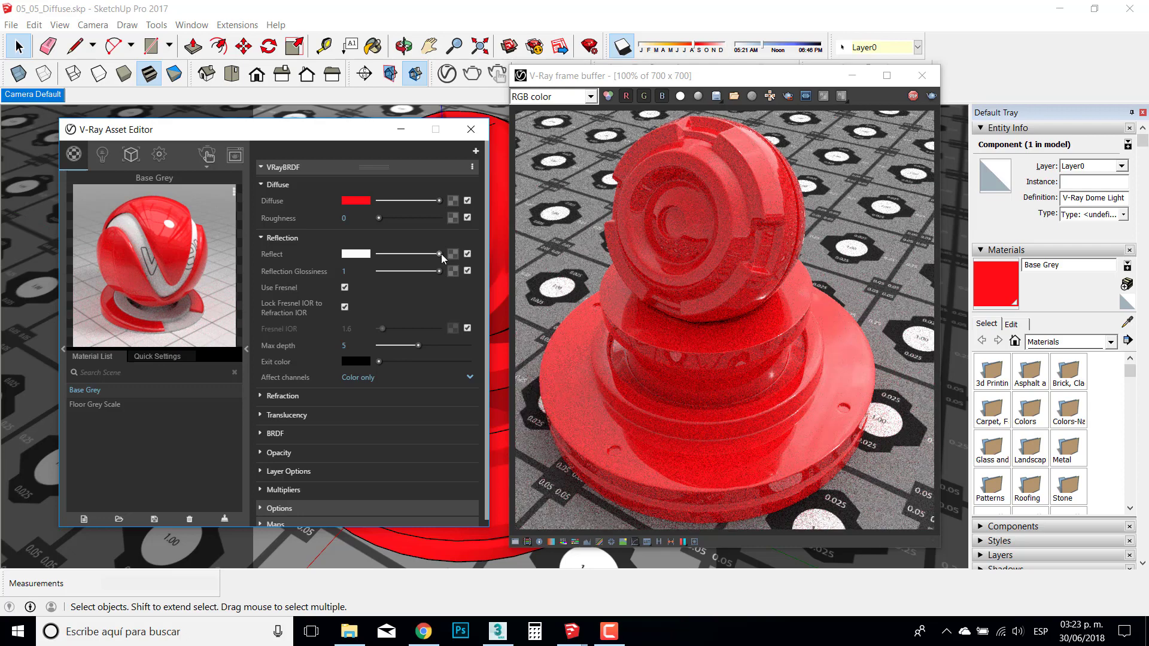
left_click(440, 253)
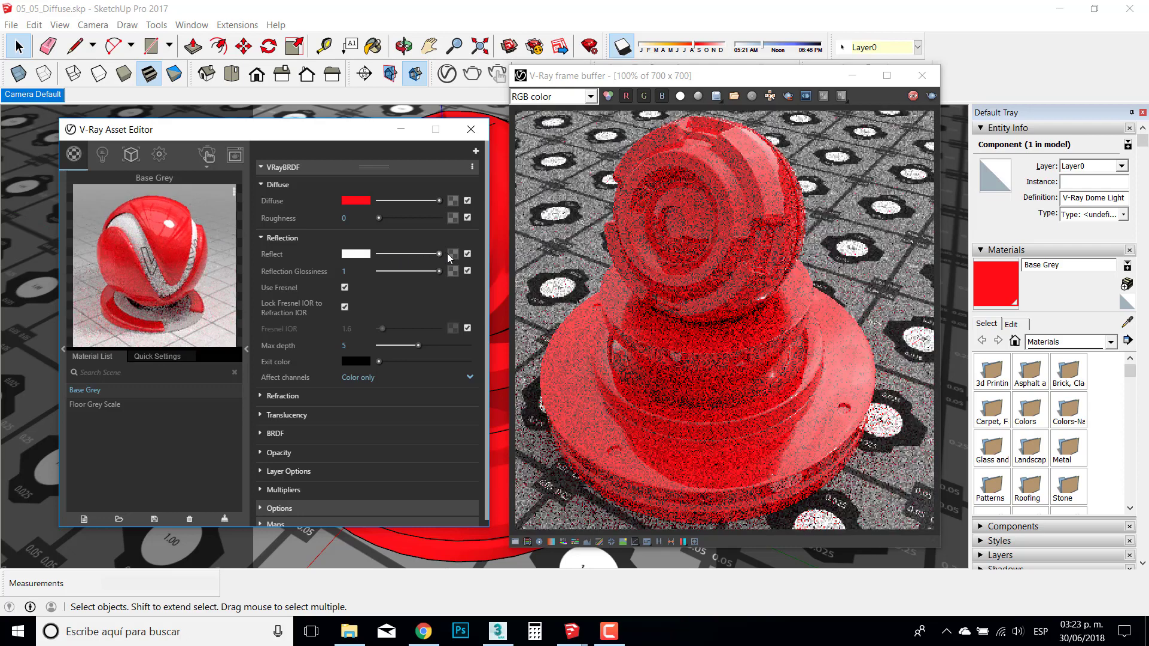
- Try a mid-grey reflection colour (RGB 128, 128, 128) on the Base Grey material and return it to pure white
left_click(363, 254)
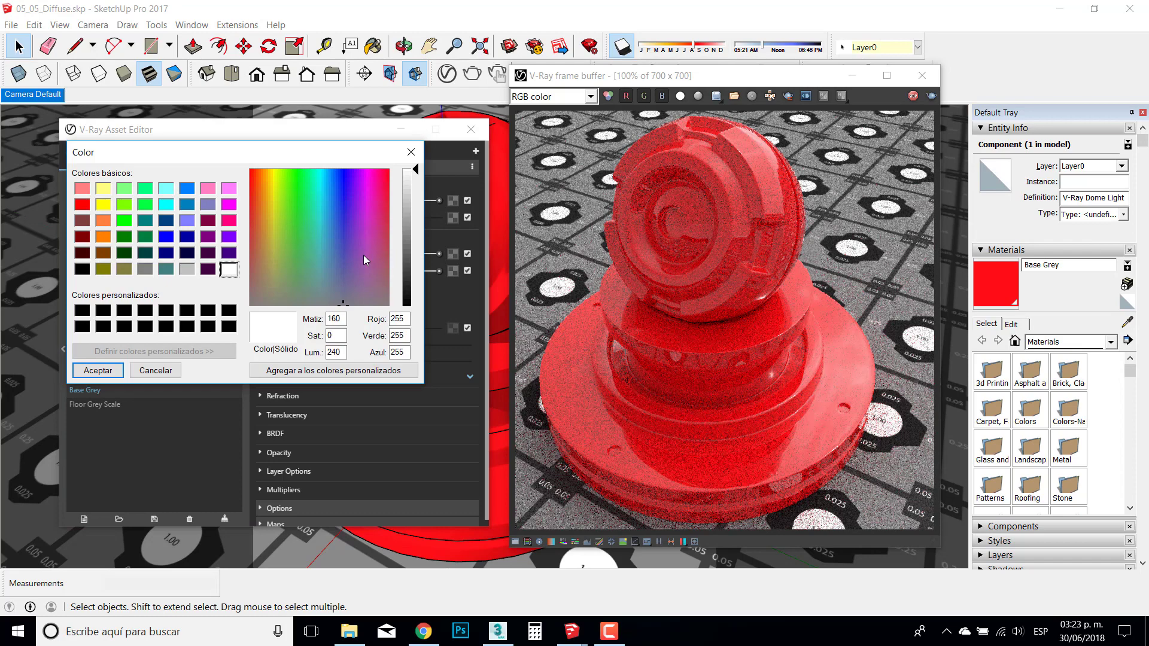
left_click(413, 237)
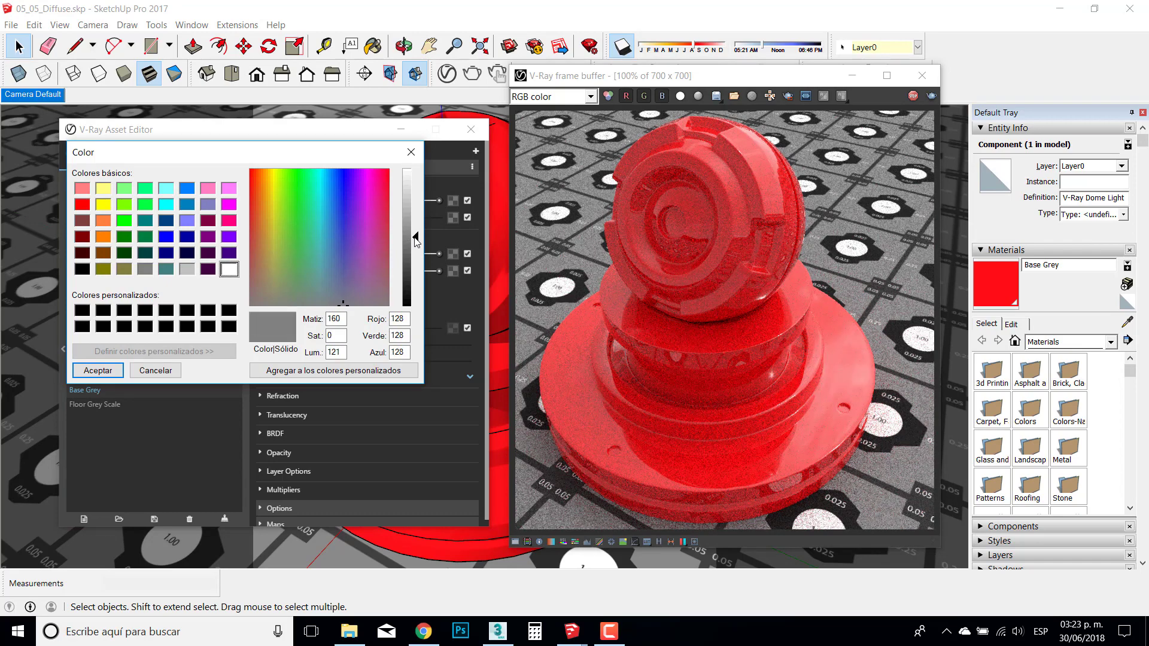
left_click(98, 370)
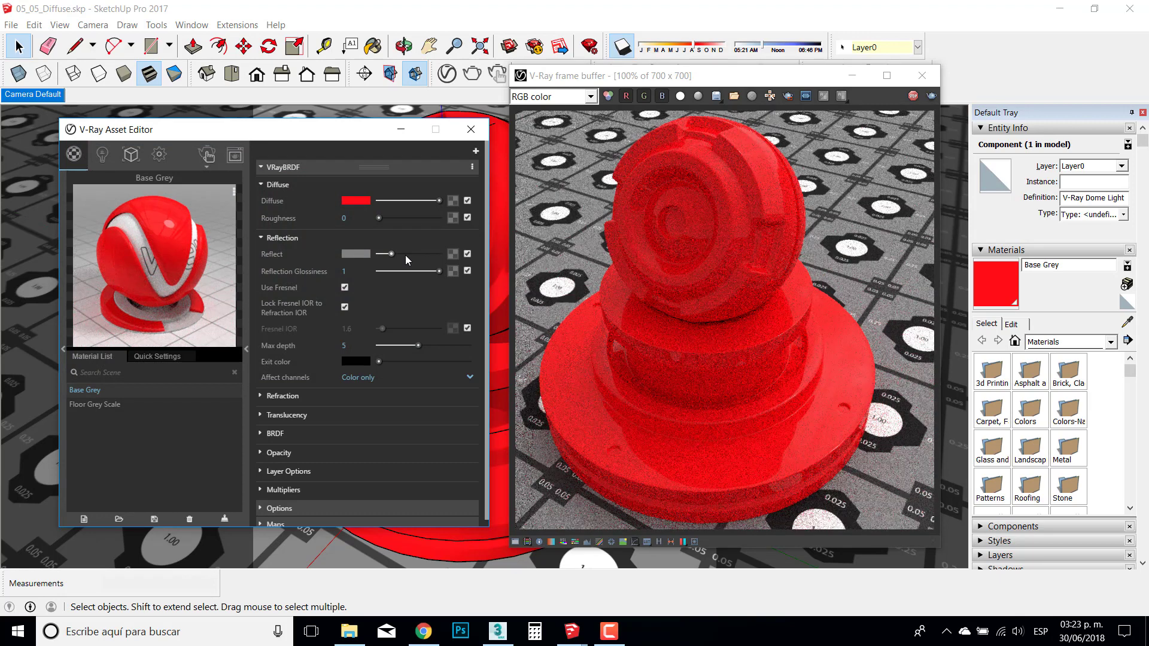
left_click(365, 254)
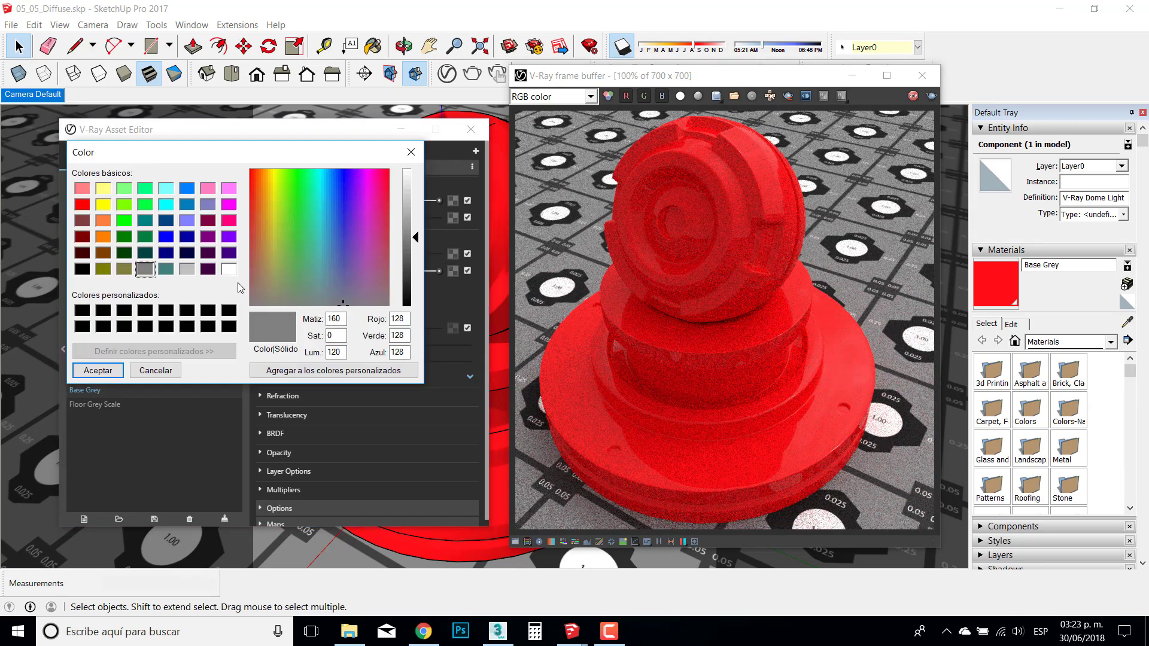
left_click(229, 268)
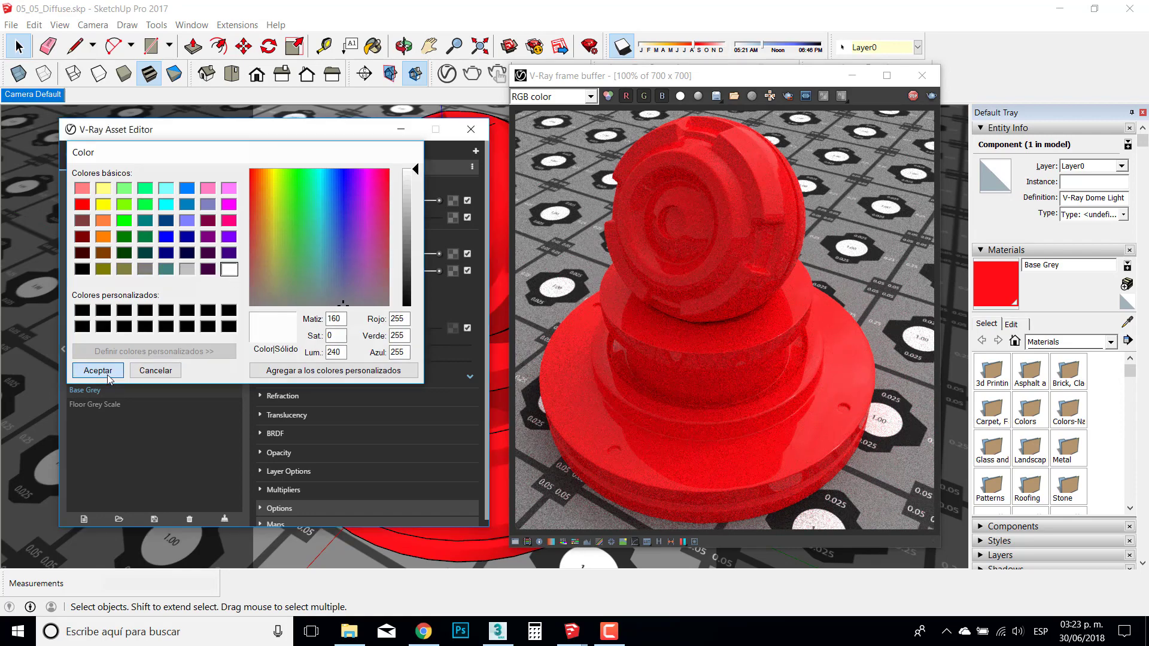
left_click(97, 370)
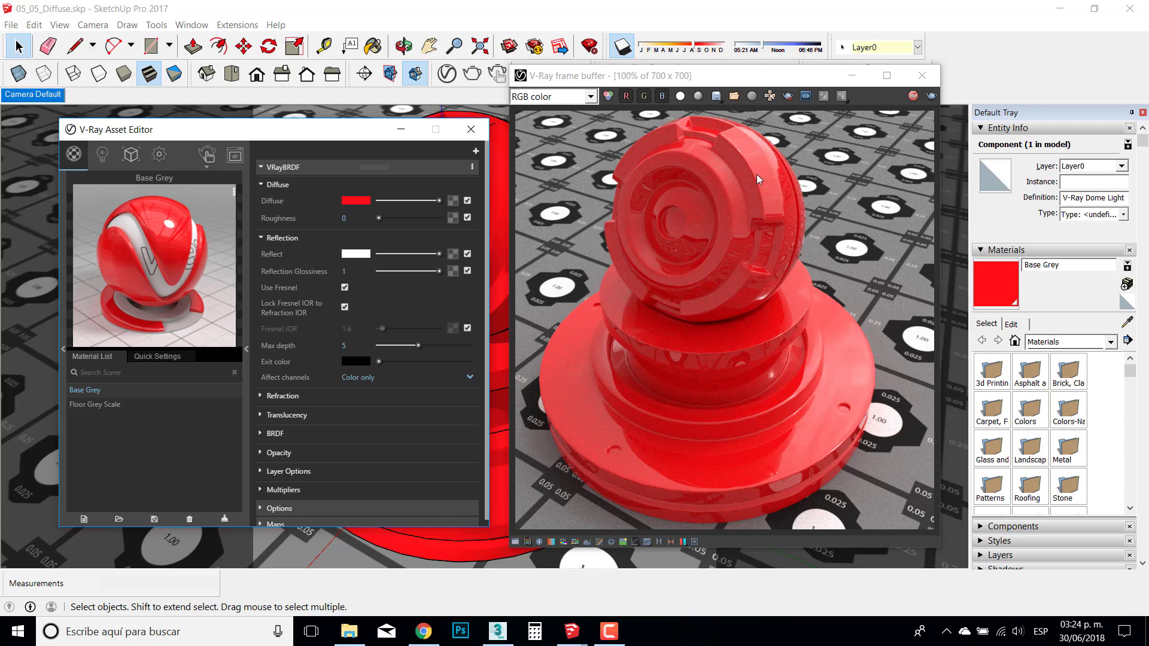
left_click_drag(439, 253, 441, 254)
- Change the Base Grey material's diffuse colour to pure black (RGB 0, 0, 0)
left_click_drag(352, 137, 347, 131)
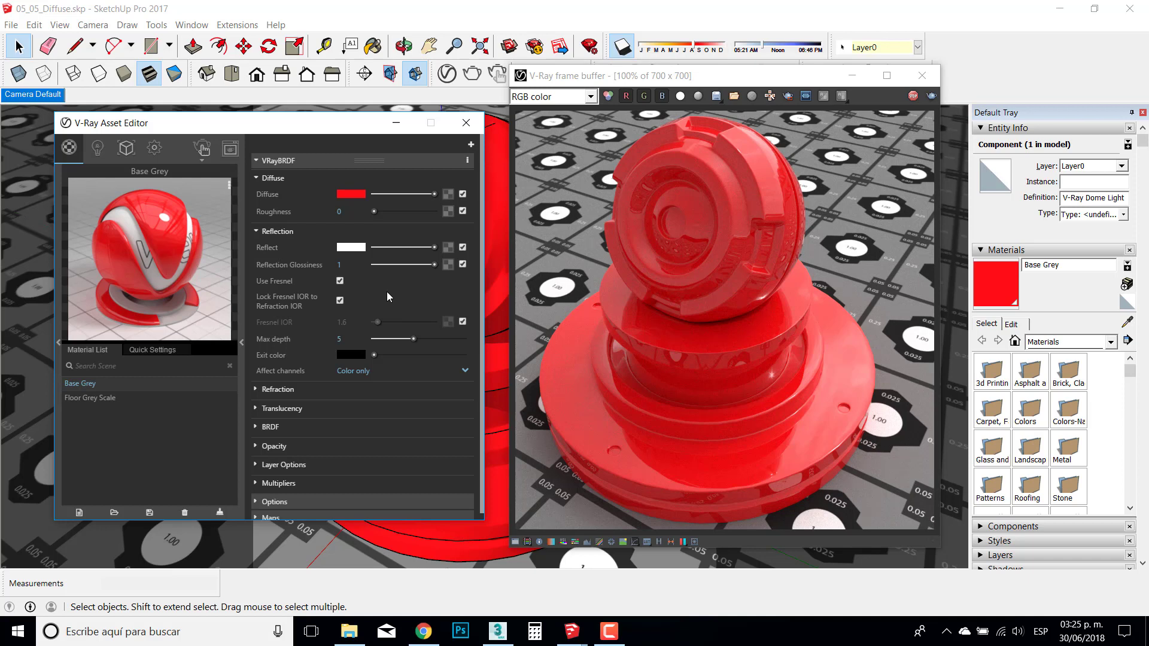
left_click(353, 196)
left_click(225, 321)
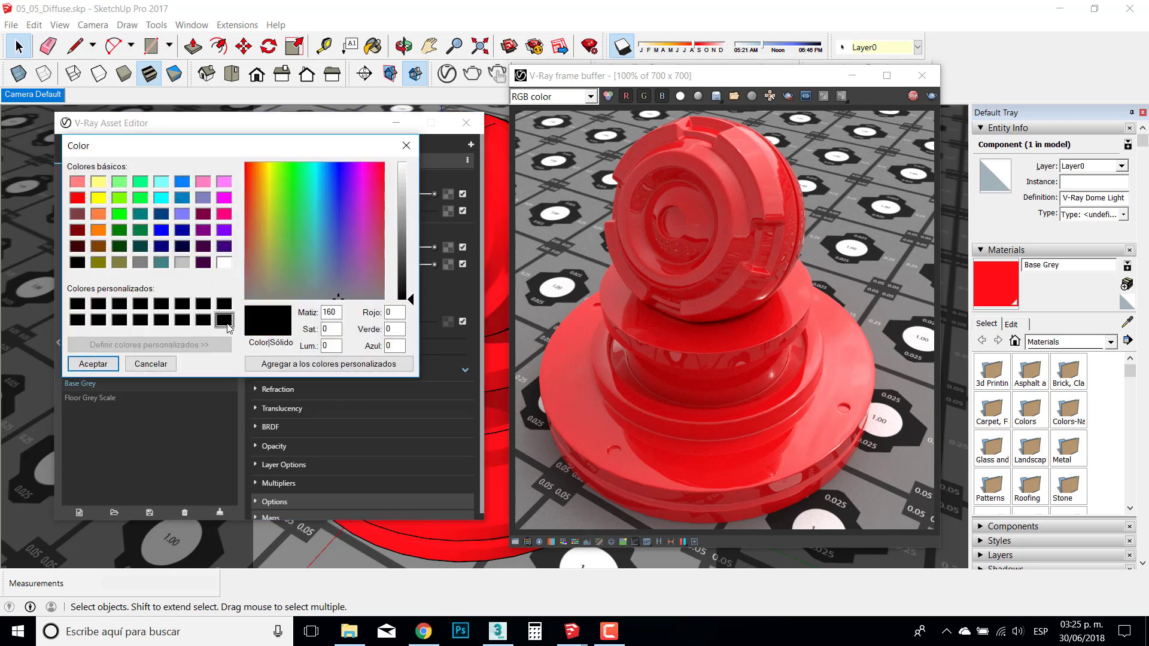
left_click(92, 364)
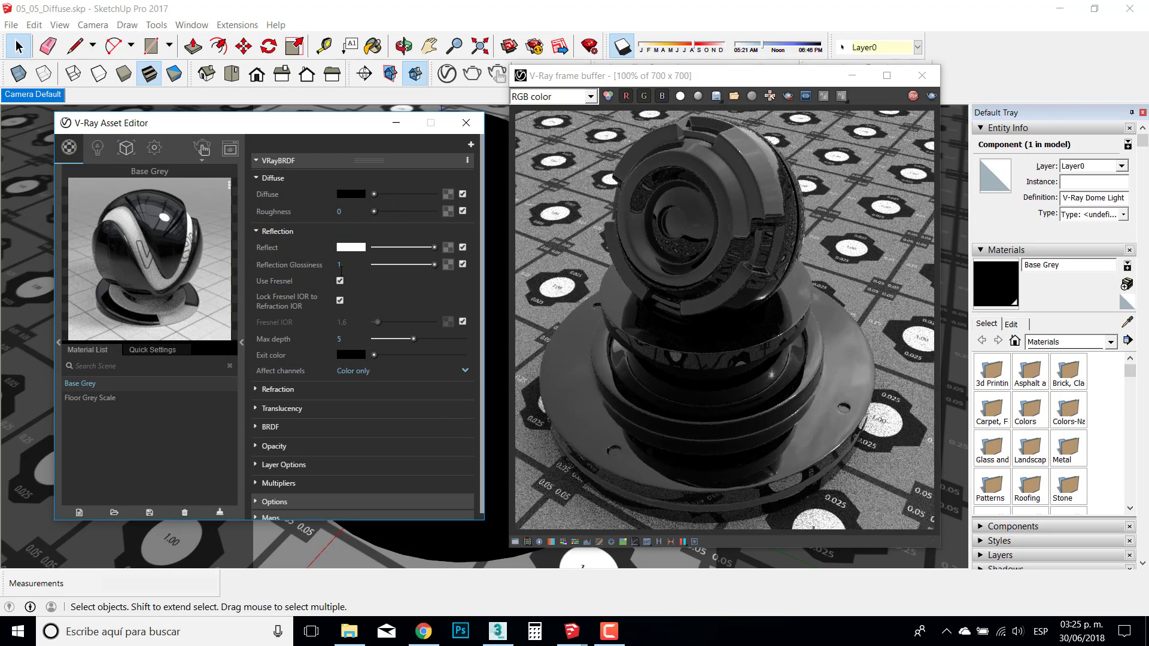
- Set the Base Grey material's reflection colour to mid-grey (RGB 128, 128, 128)
left_click_drag(435, 247, 415, 247)
left_click(353, 247)
left_click(404, 235)
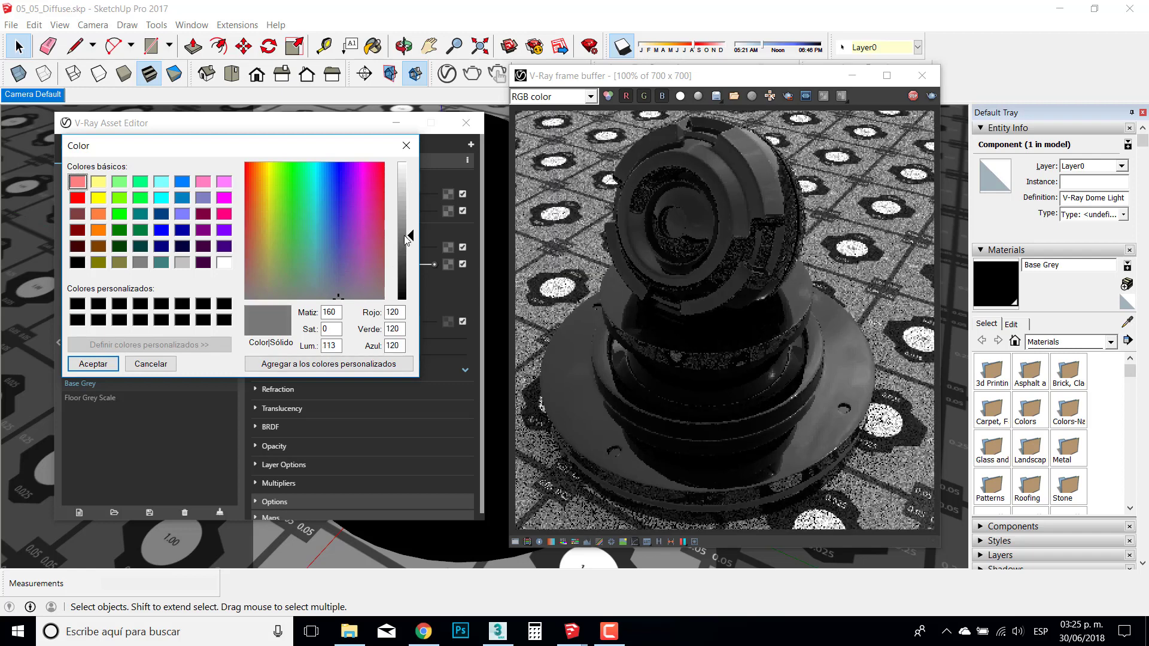
left_click(407, 232)
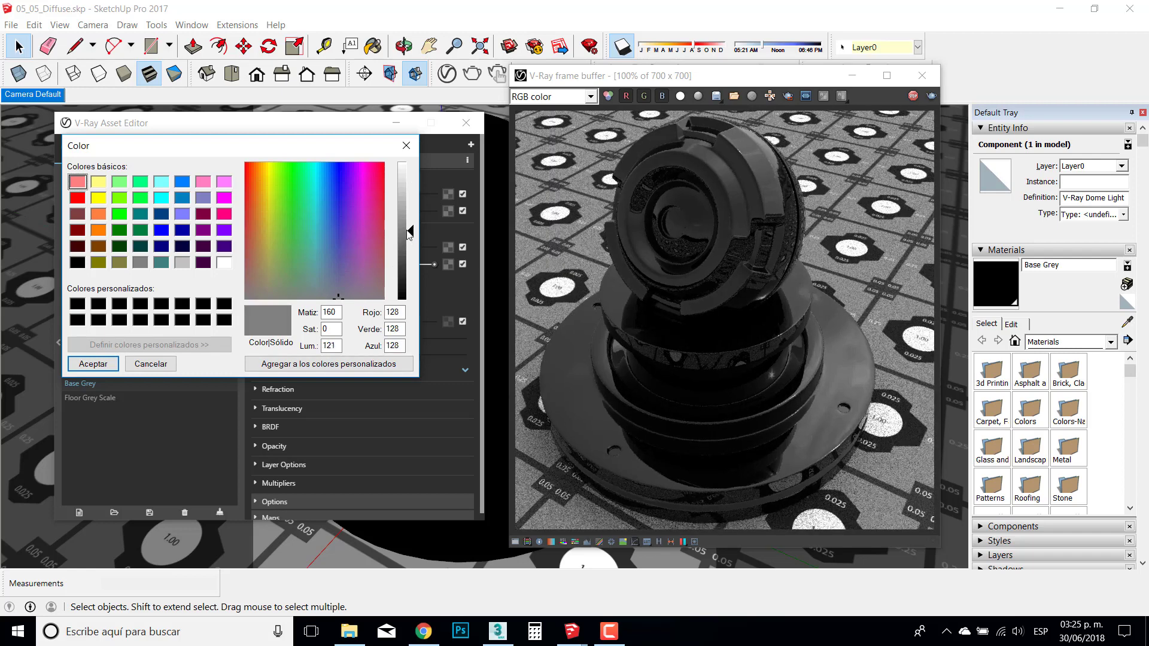
left_click(93, 363)
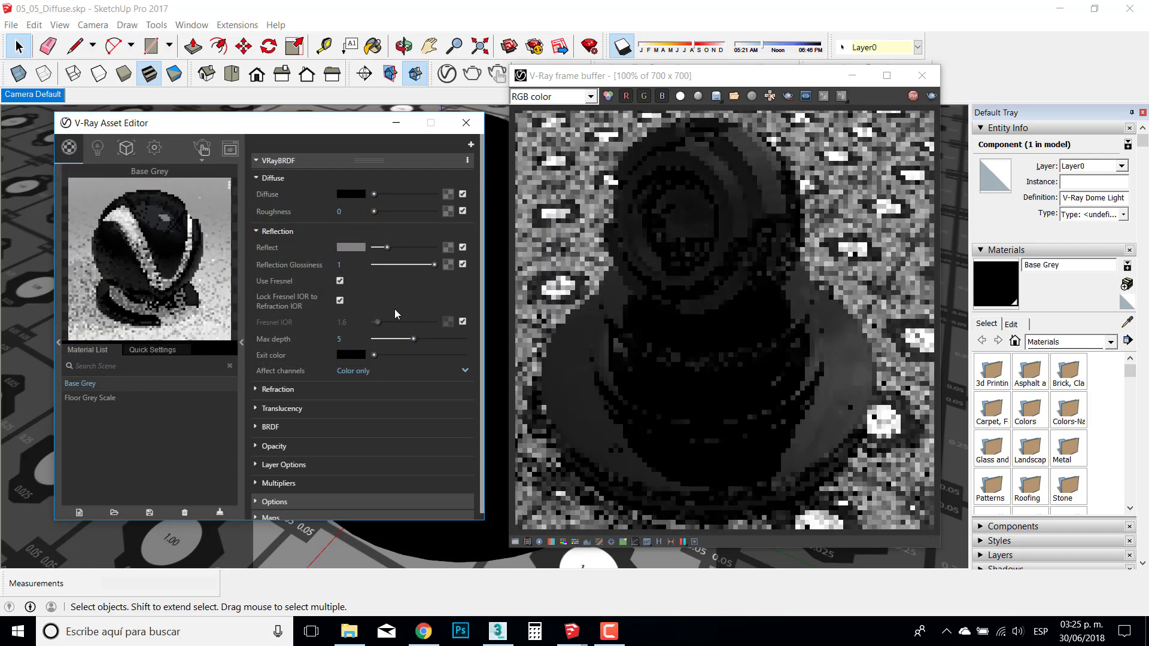
- Disable Fresnel for the Base Grey material and adjust its Reflect amount to a light grey
left_click(340, 281)
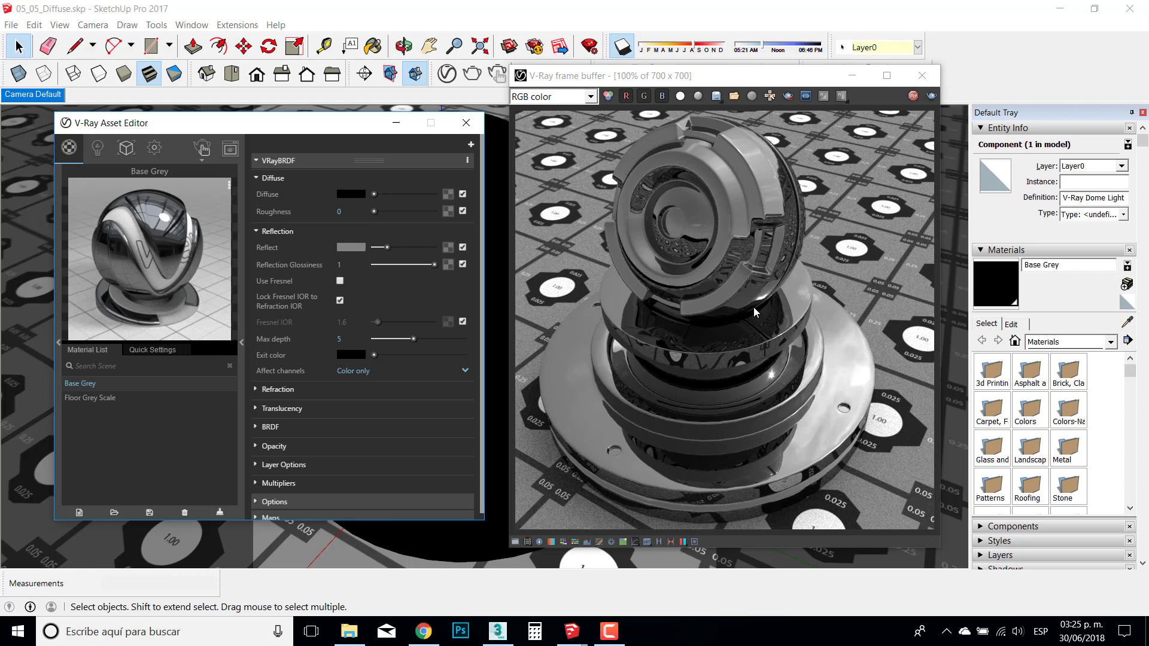
left_click_drag(388, 248, 403, 246)
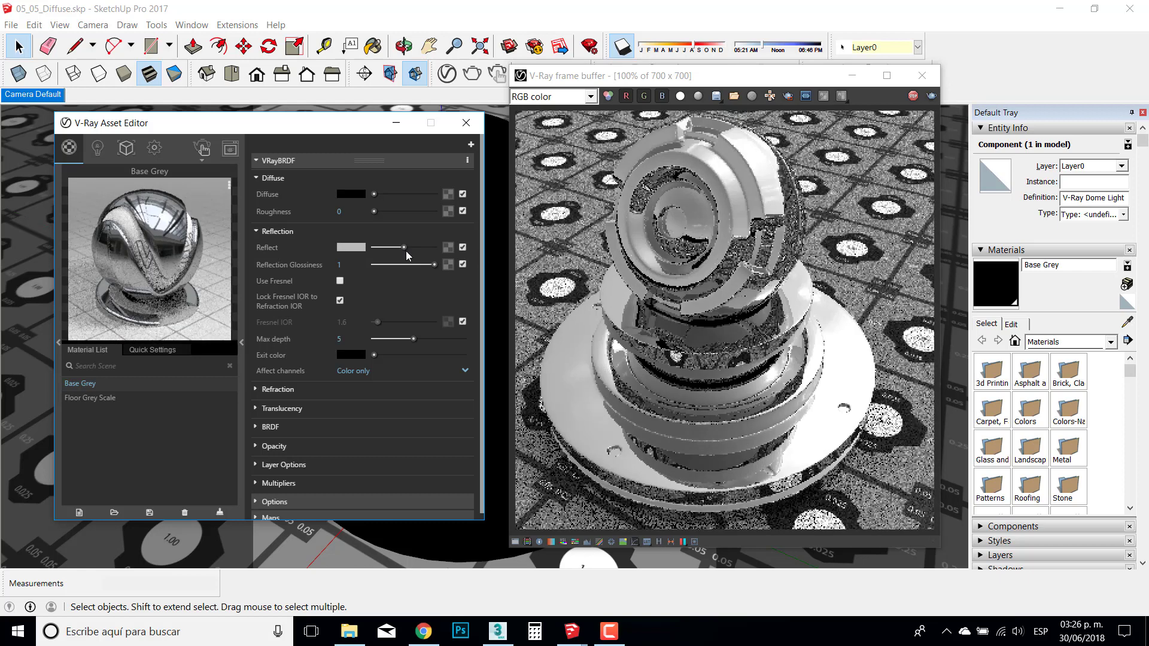
left_click_drag(404, 246, 408, 246)
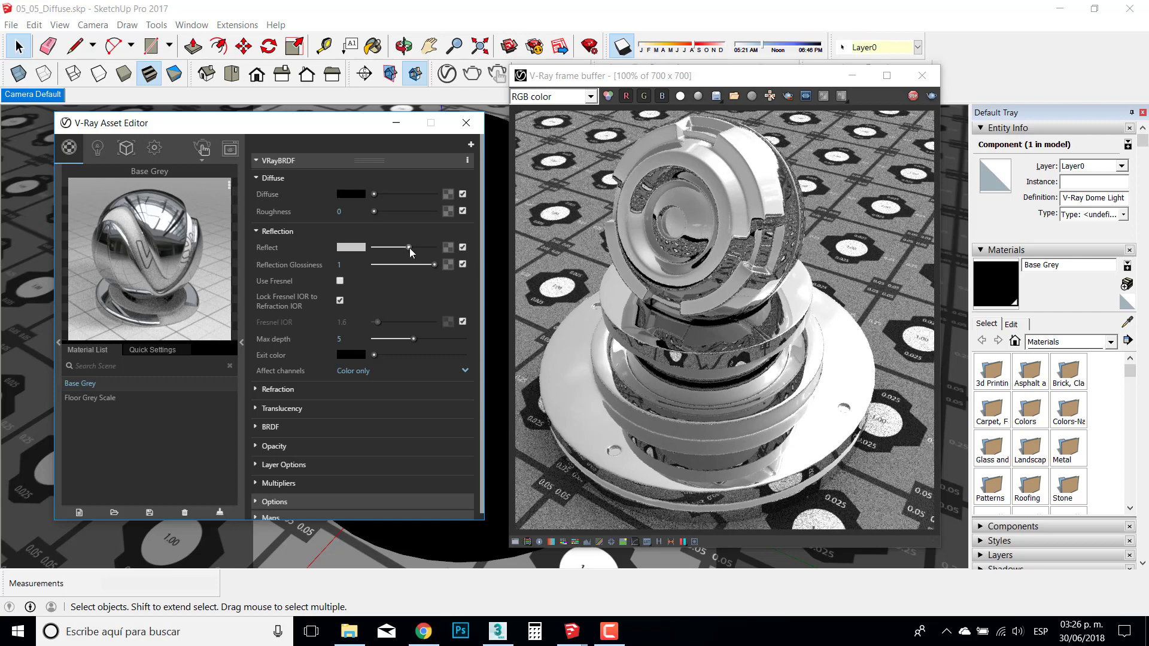
left_click_drag(409, 247, 402, 248)
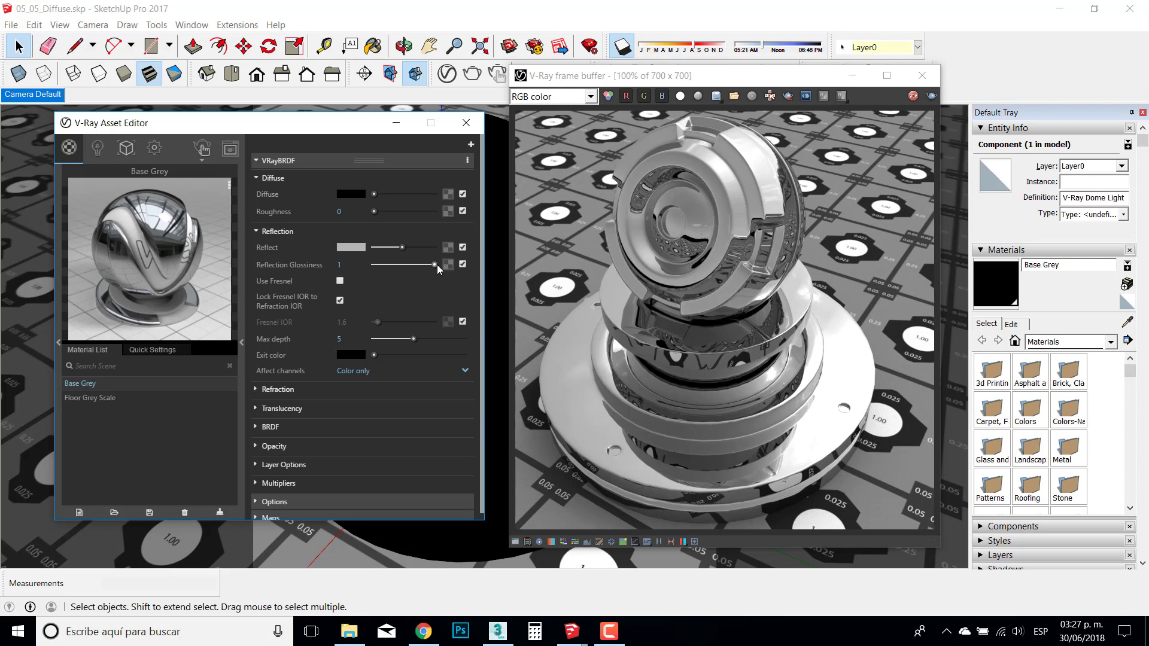
- Set the Base Grey material's Reflection Glossiness to 0.9
left_click(351, 267)
key("BackSpace")
type("0.9")
key("Return")
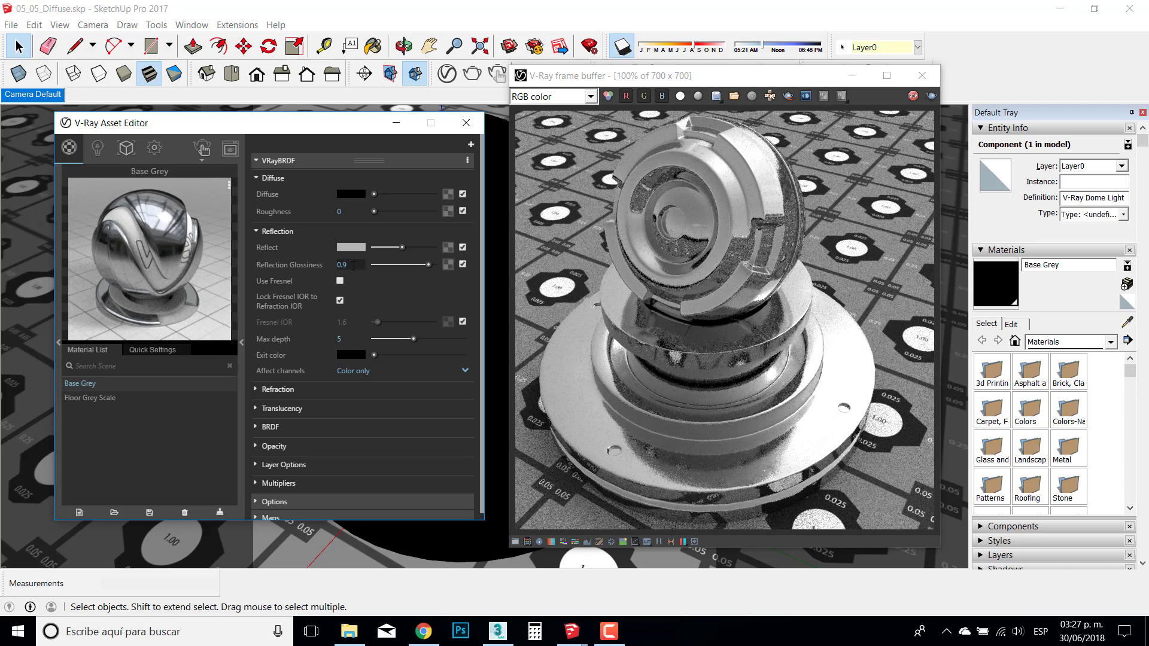
- Lower the Base Grey material's Reflection Glossiness to 0.8 and brighten its Reflect amount slightly
key("BackSpace")
type("8")
key("Return")
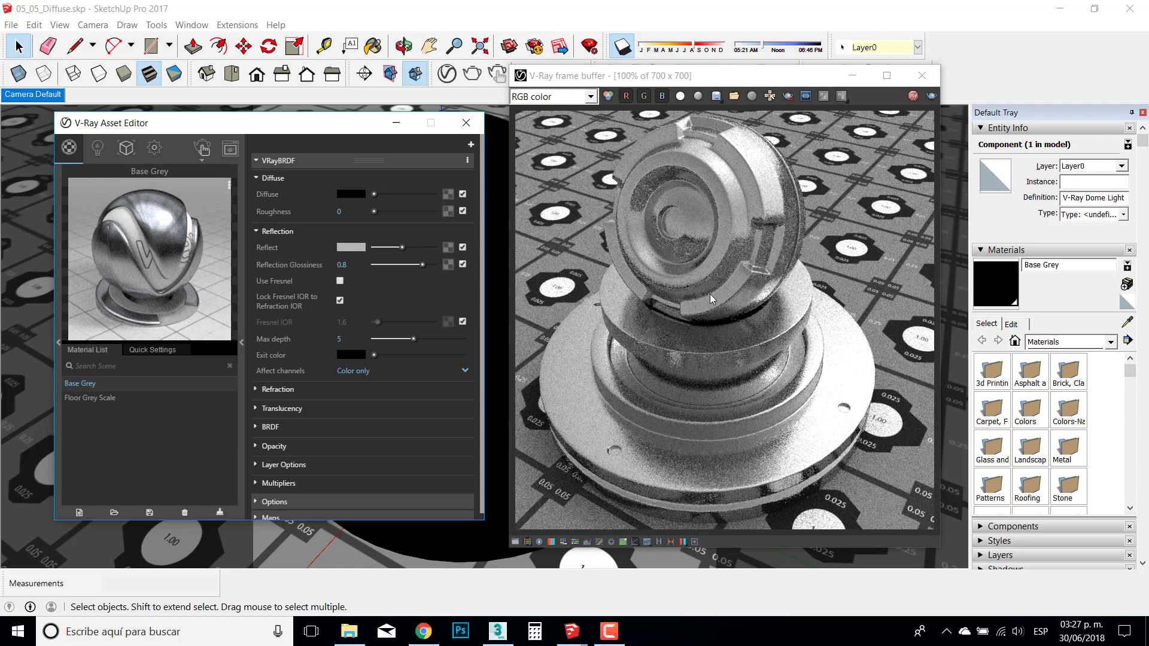
left_click_drag(404, 248, 410, 248)
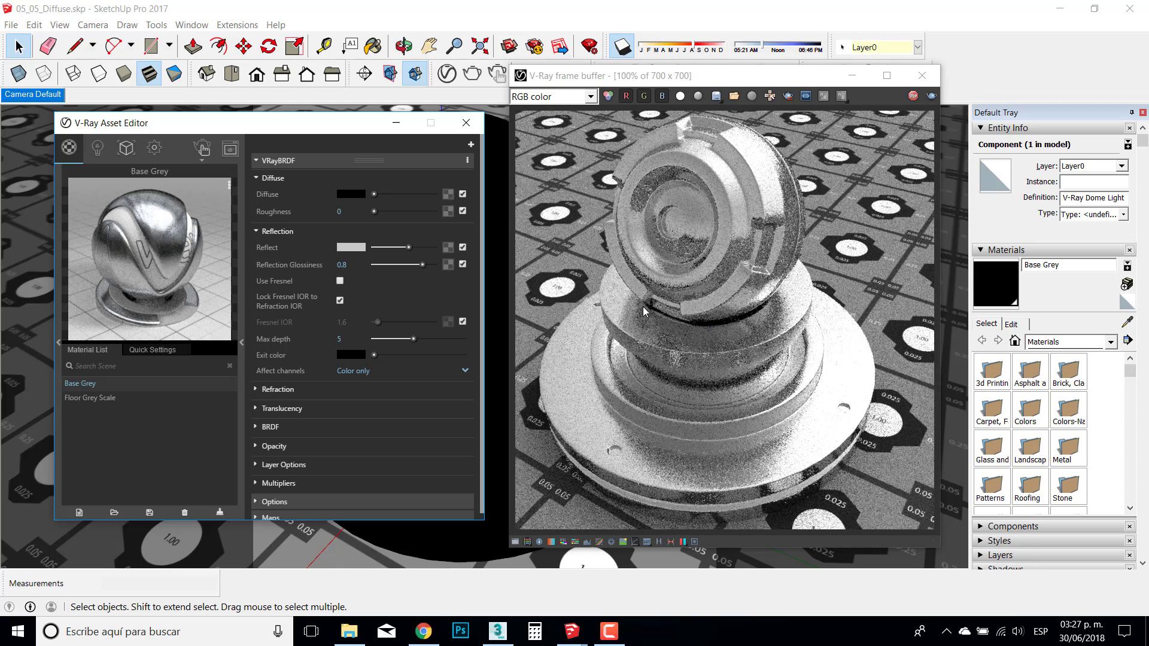
- Lower the Base Grey material's Reflection Glossiness to 0.7 and turn Use Fresnel back on
key("BackSpace")
type("7")
key("Return")
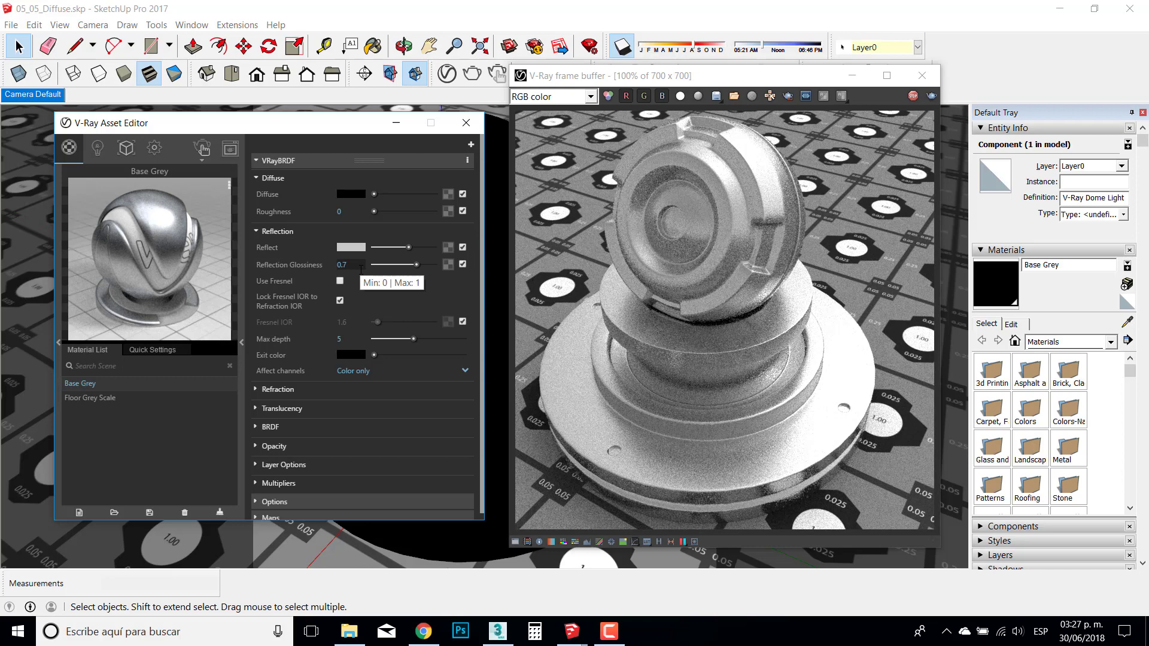
left_click(340, 280)
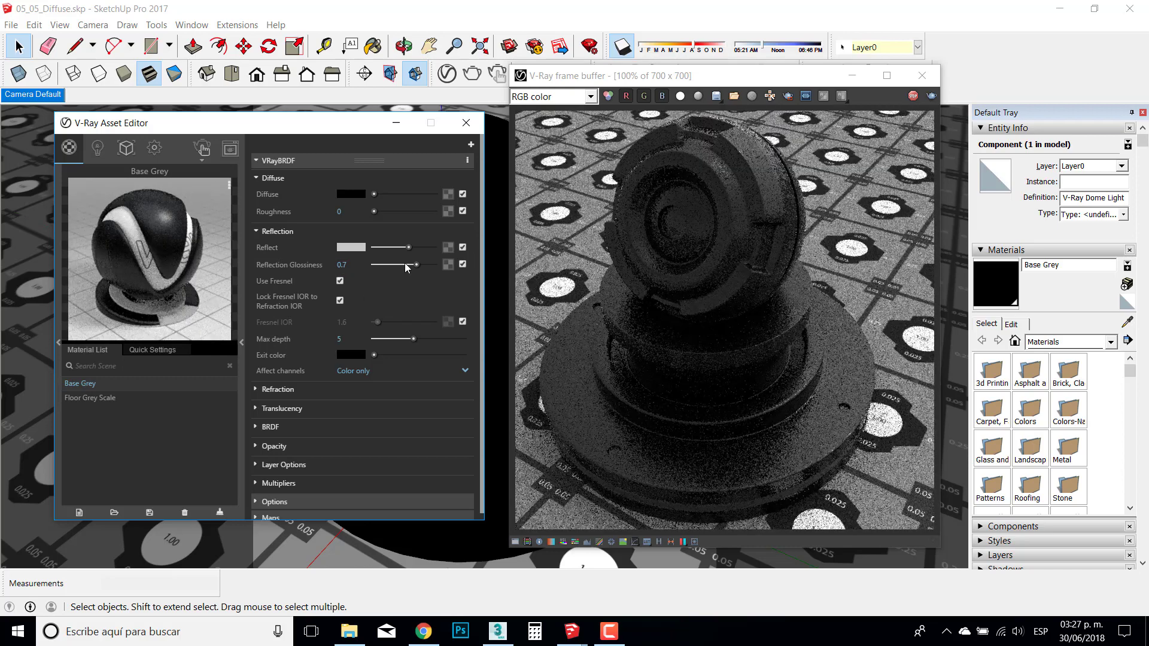
- Raise the Base Grey material's Reflect amount to full white and lower its Reflection Glossiness to 0.6 and 0.5
left_click_drag(412, 247, 436, 247)
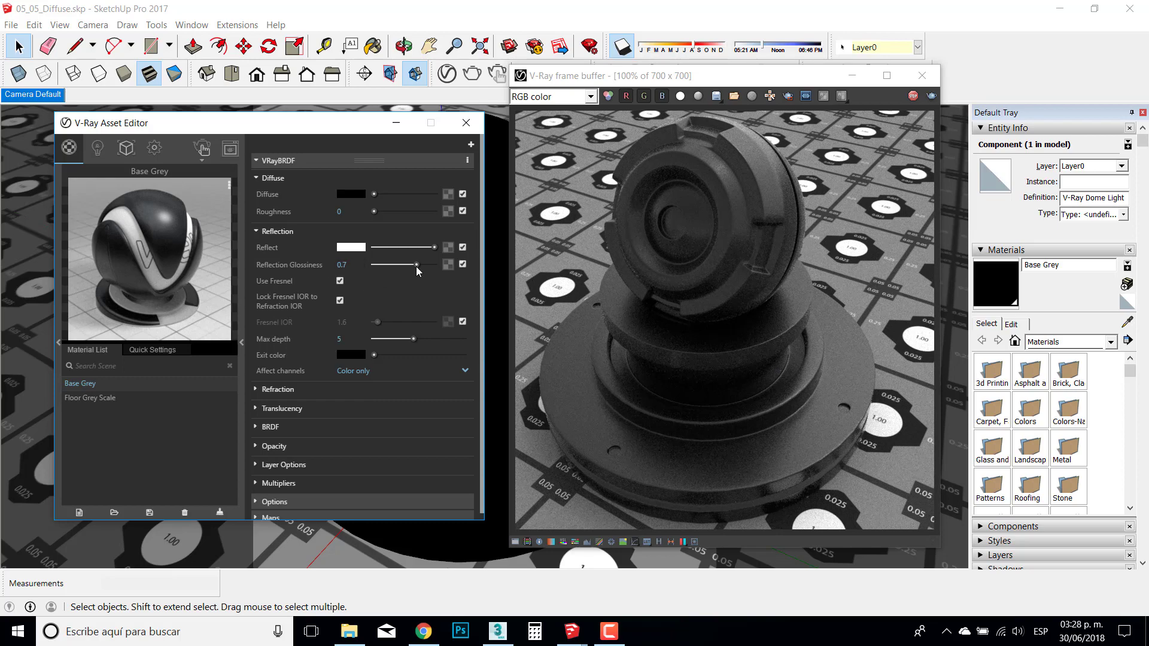
left_click_drag(417, 264, 410, 265)
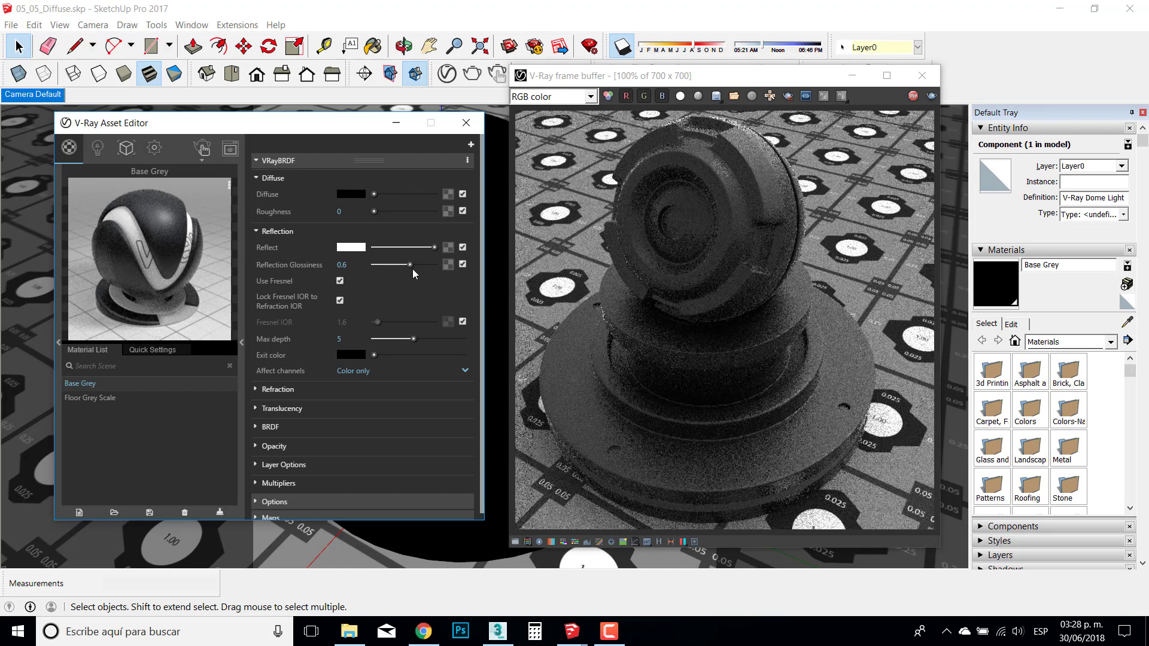
left_click_drag(411, 266, 404, 265)
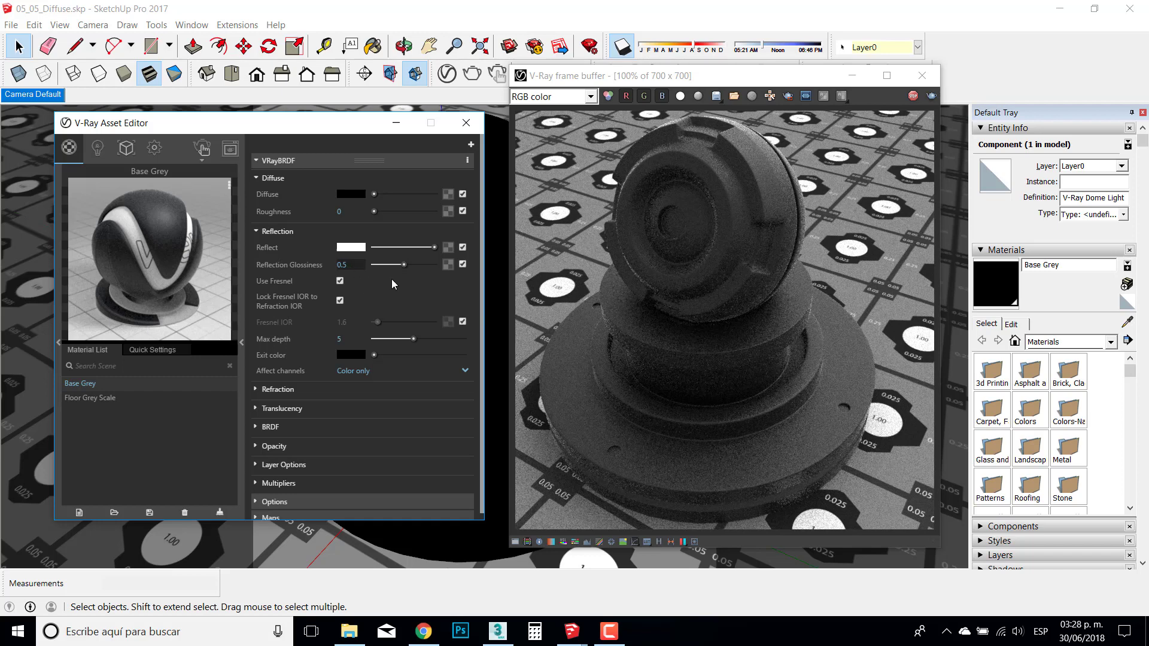
- Compare the Base Grey material with Reflection Glossiness at 1 and at 0.6, keeping Reflect at full white
left_click_drag(404, 265, 437, 265)
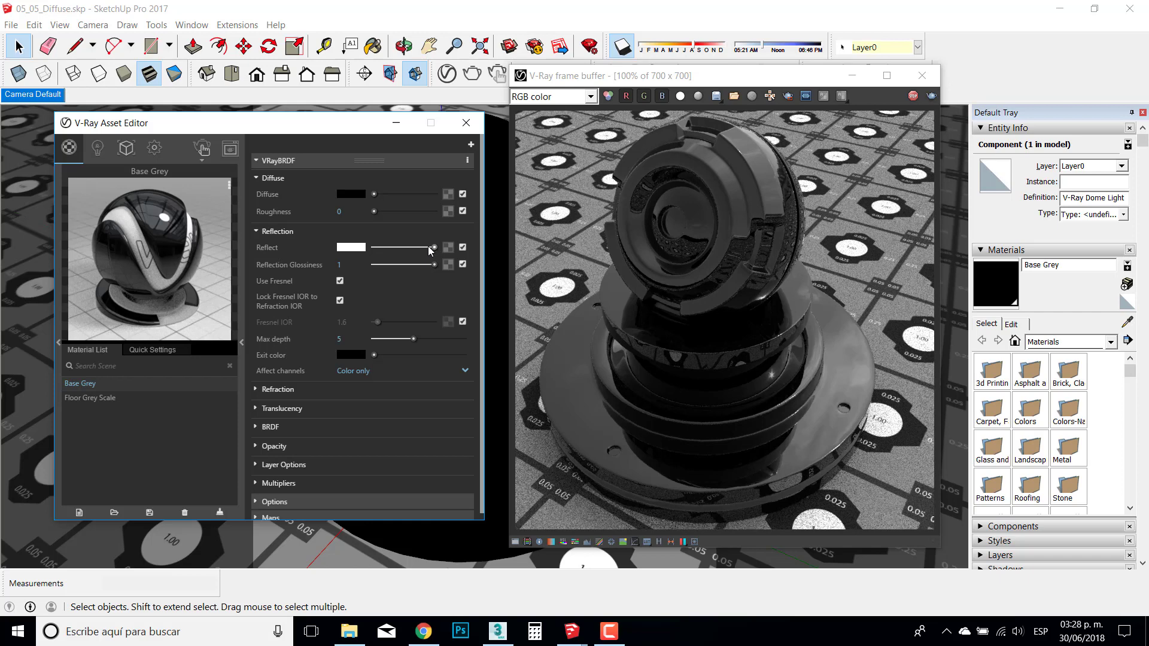
left_click_drag(435, 247, 450, 247)
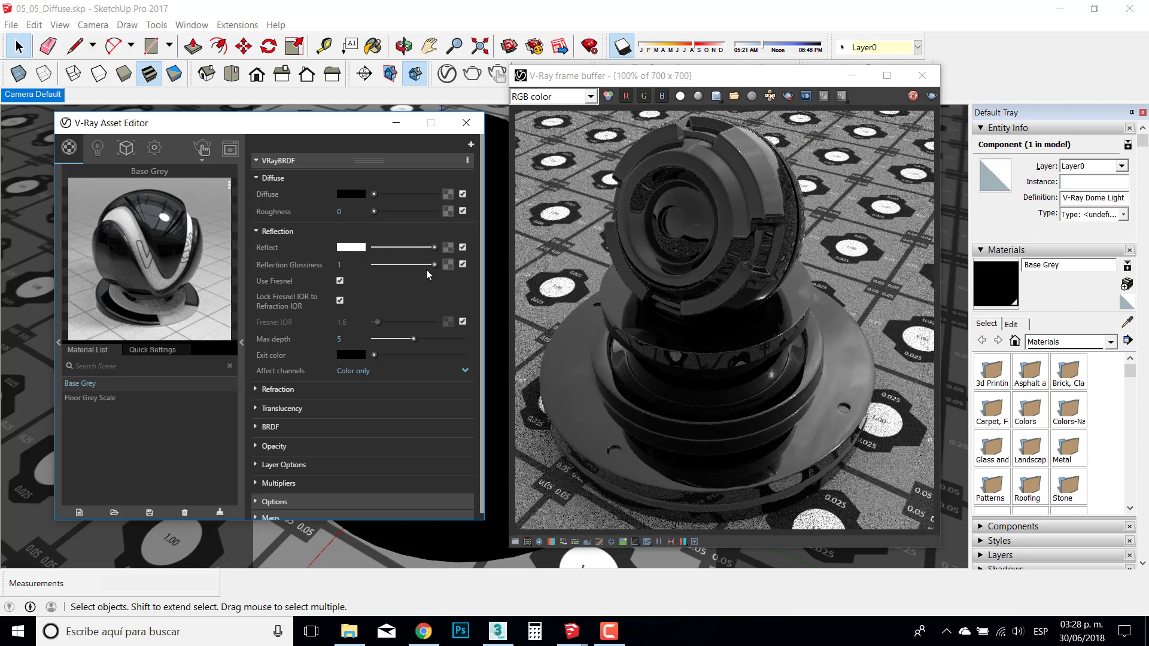
left_click_drag(434, 265, 419, 267)
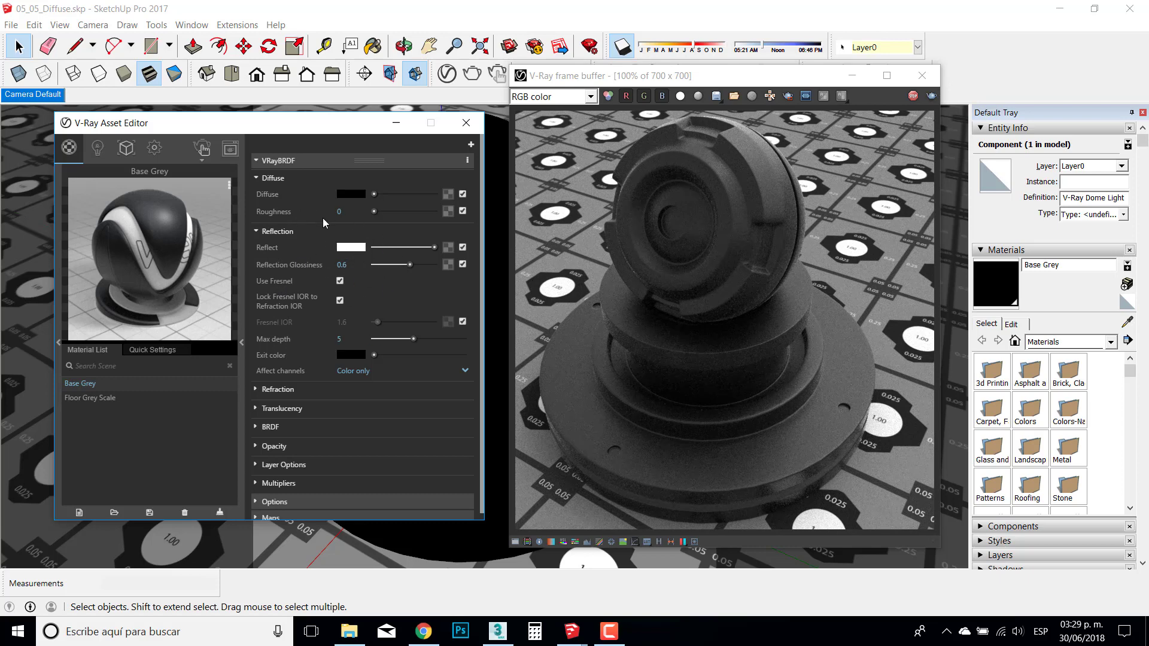
- Review the Base Grey material's Diffuse, Reflection and Refraction parameters and set Reflection Glossiness to 1
left_click(272, 178)
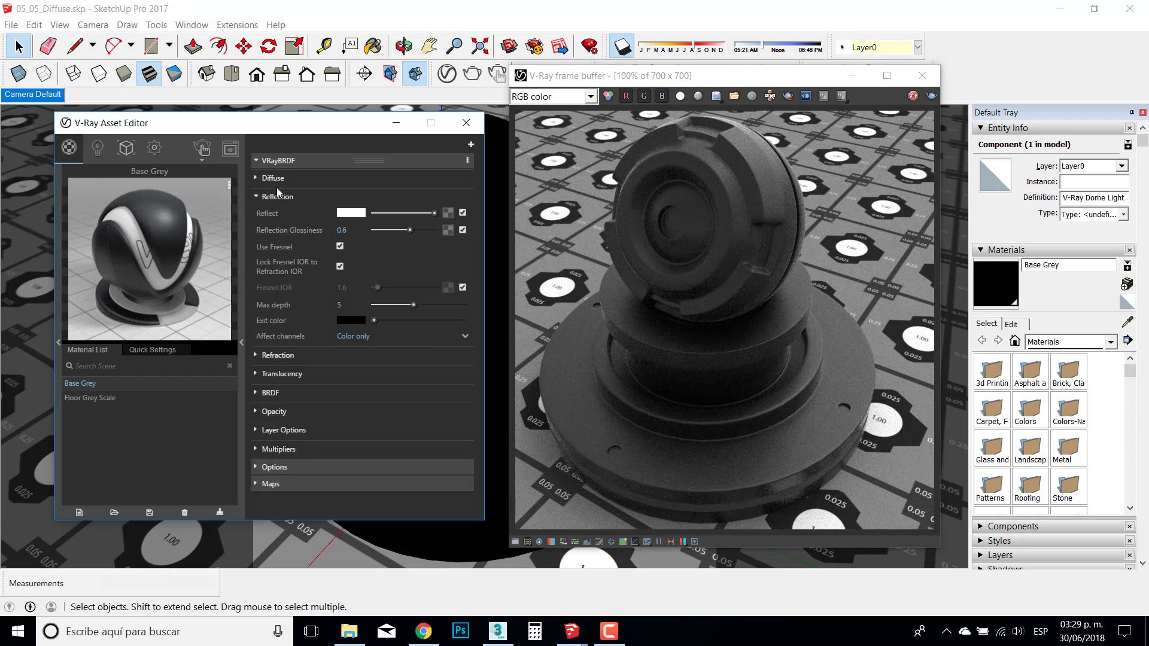
left_click(277, 196)
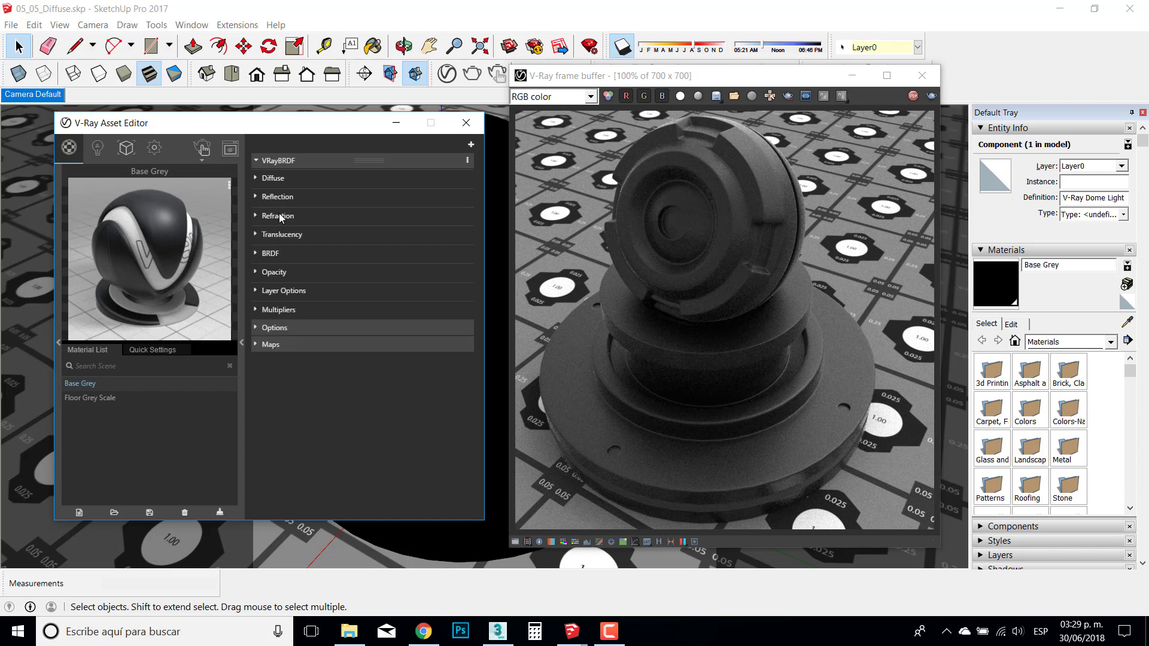
left_click(277, 216)
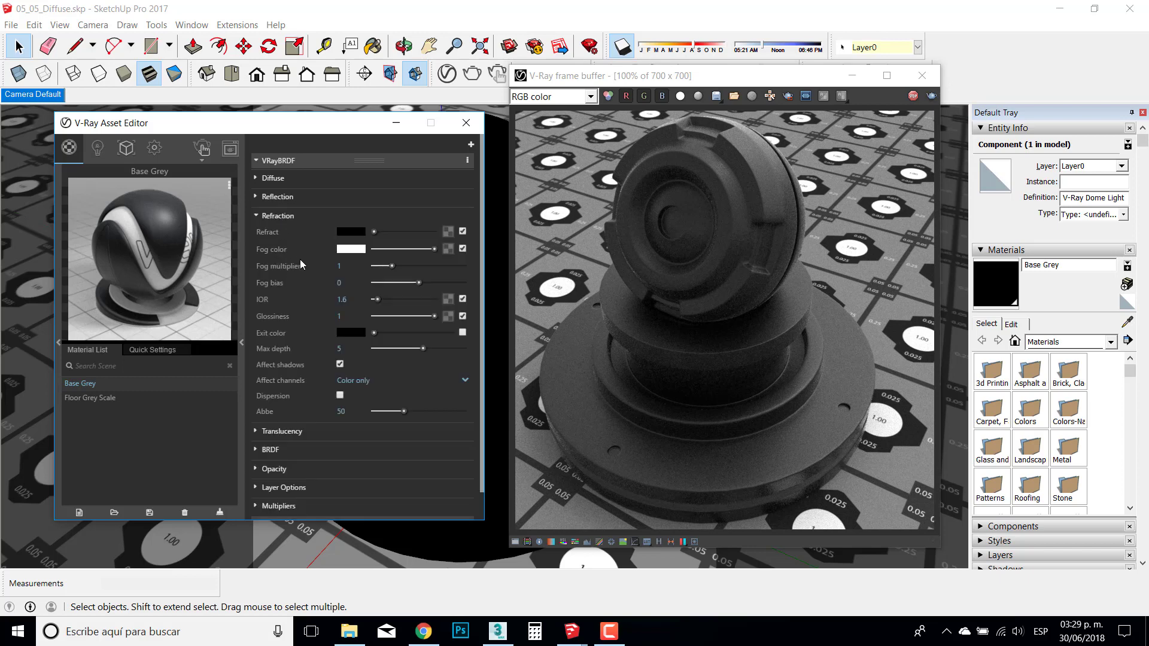
left_click(278, 179)
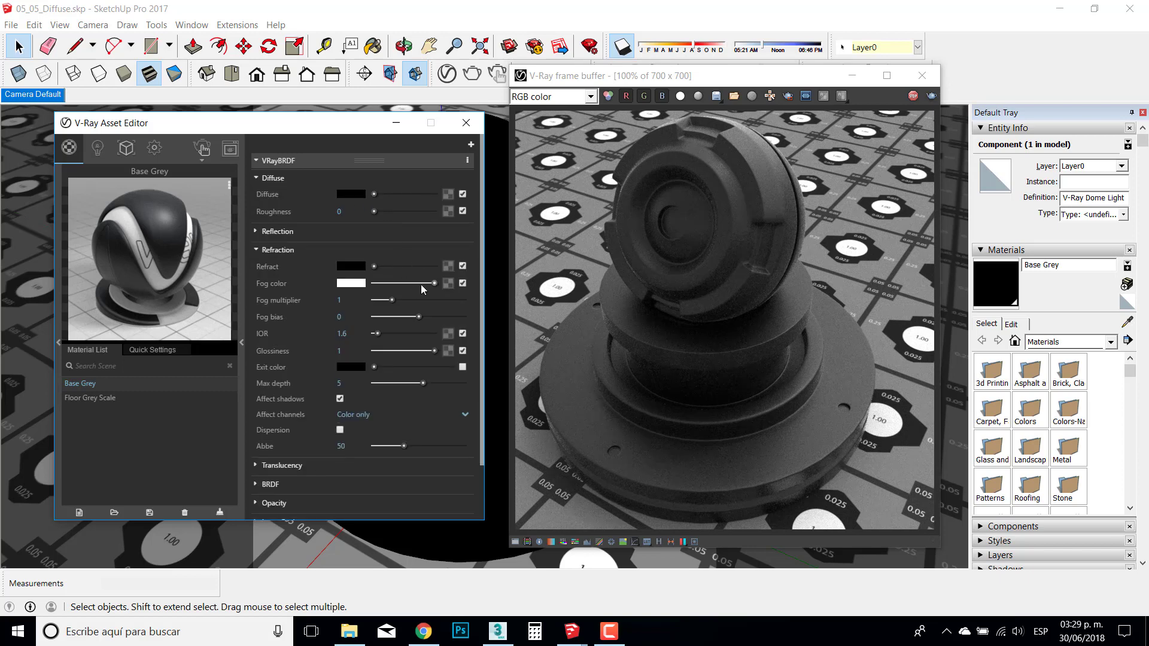
left_click(279, 232)
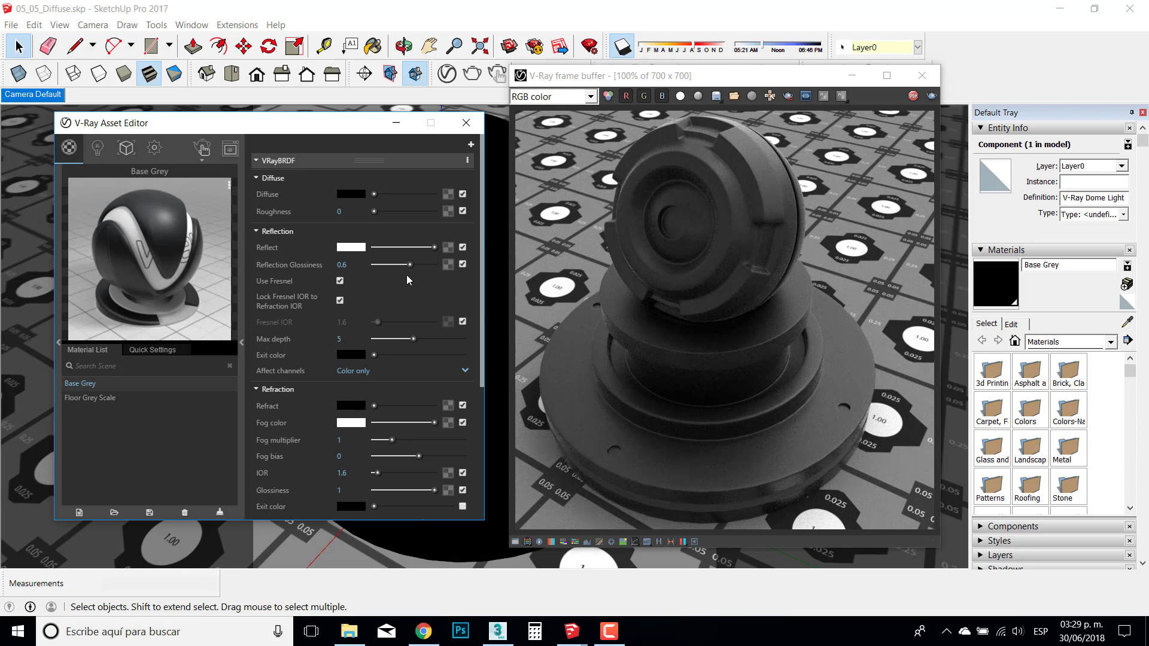
left_click_drag(409, 264, 443, 264)
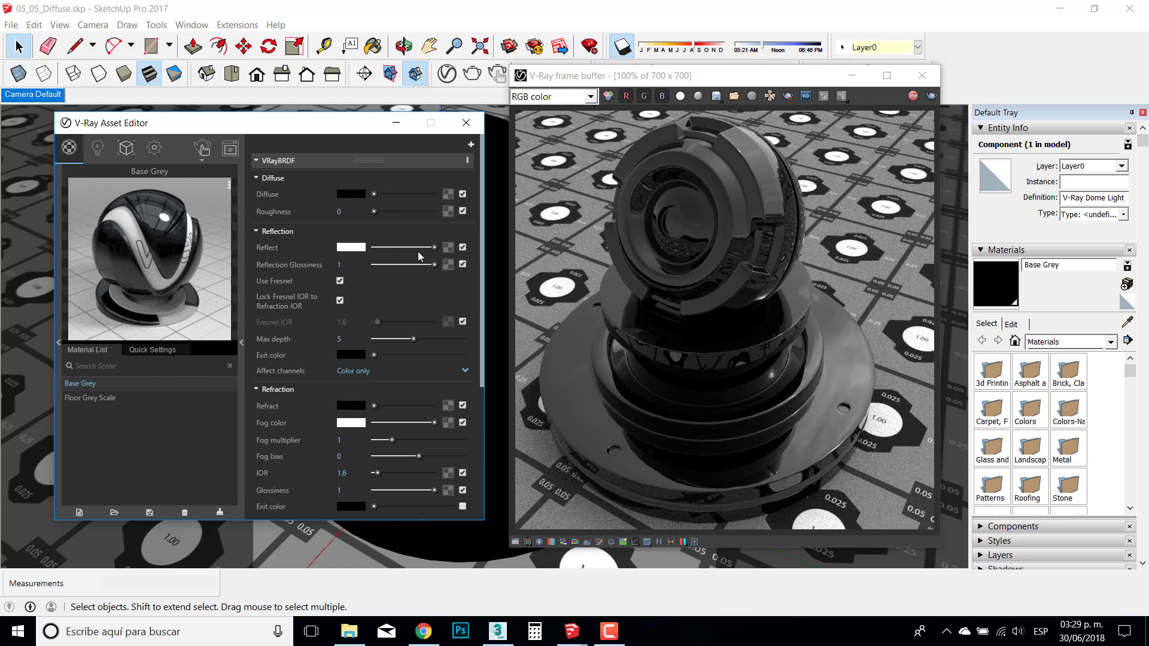
- Collapse the Base Grey material's Diffuse and Reflection parameters and set its Refract color to pure white
left_click(281, 233)
left_click(278, 179)
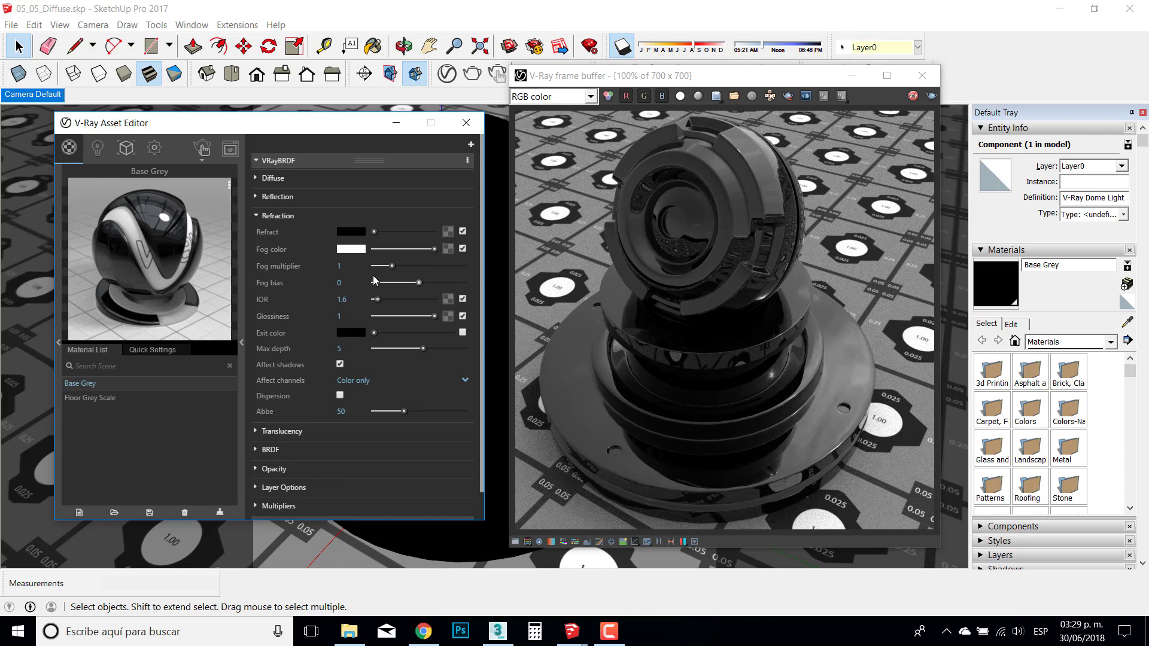
left_click(360, 232)
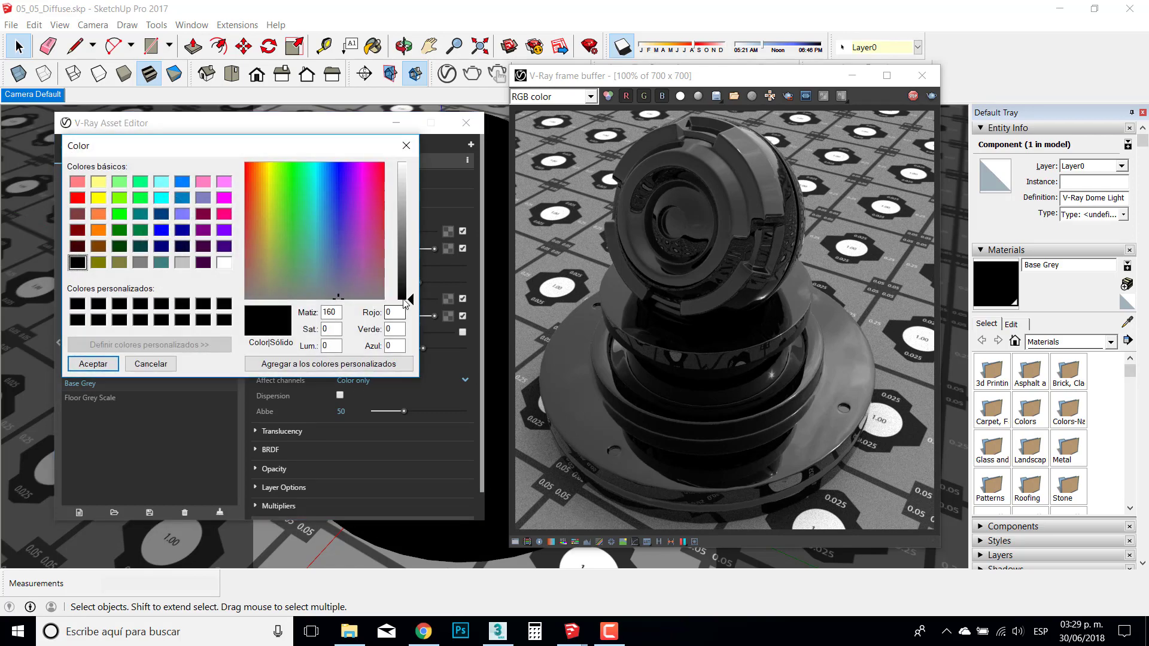
left_click_drag(407, 302, 406, 163)
left_click(93, 364)
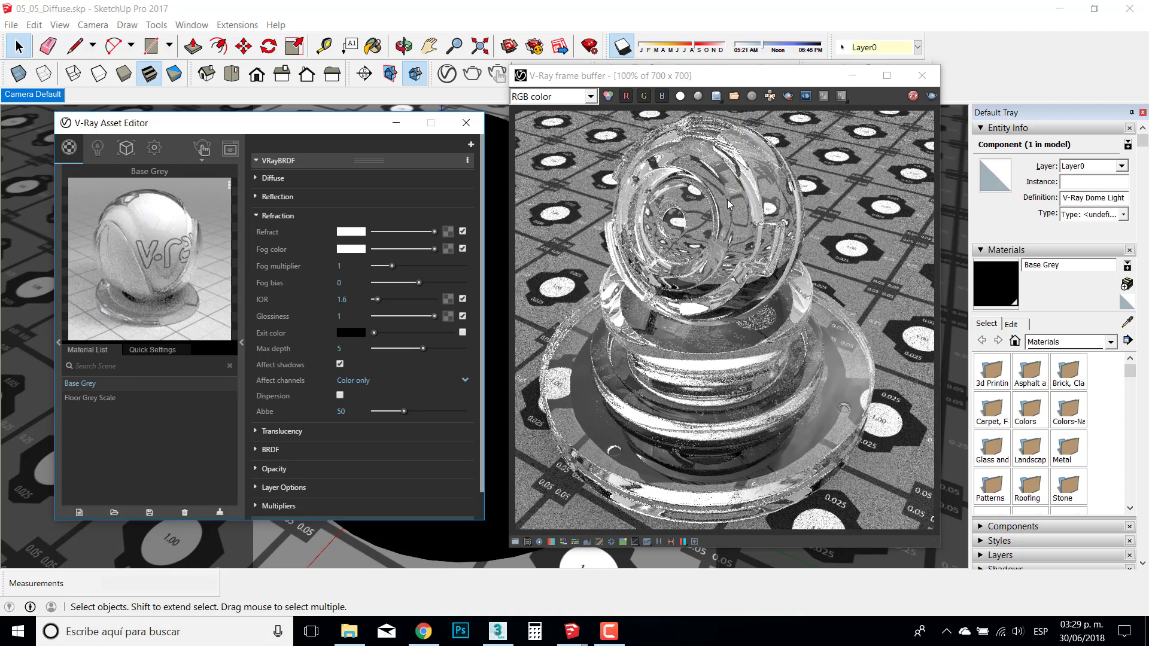
- Check the Base Grey material's Fresnel settings under Reflection and set its refraction IOR to 1.3
left_click(353, 298)
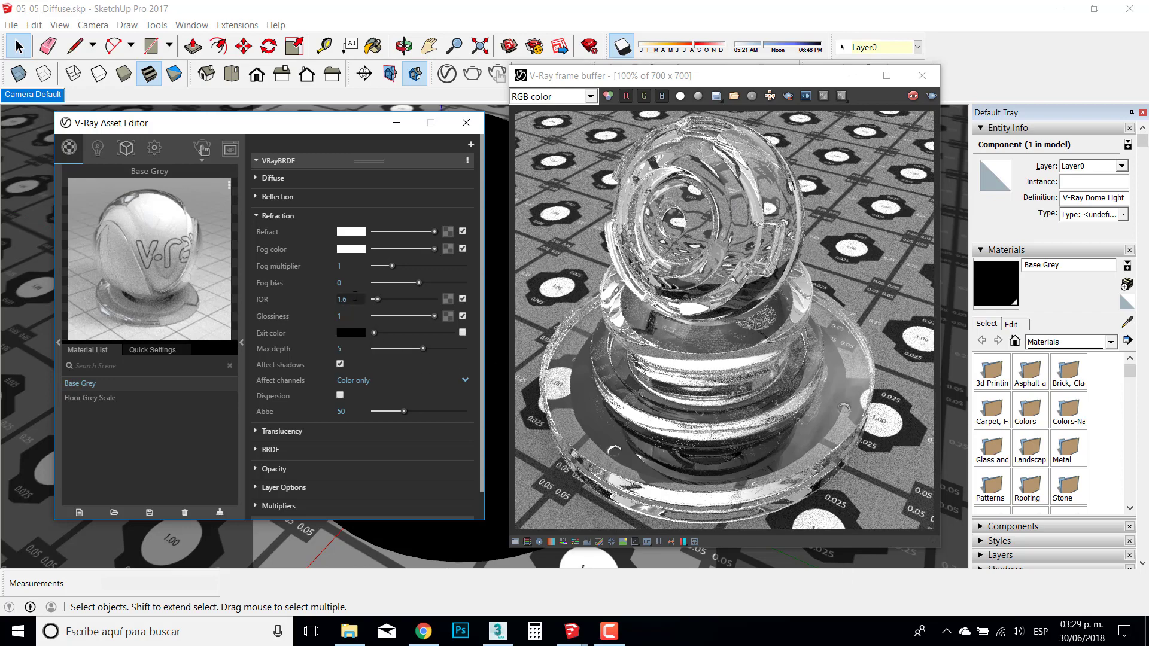
left_click(289, 197)
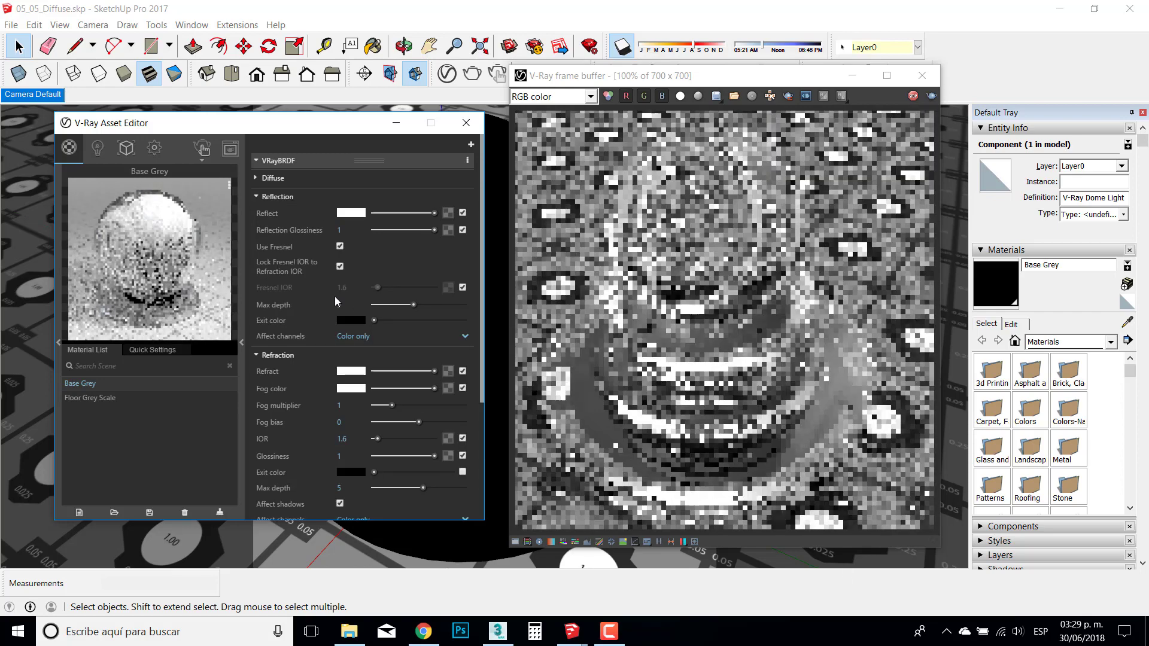
left_click(284, 198)
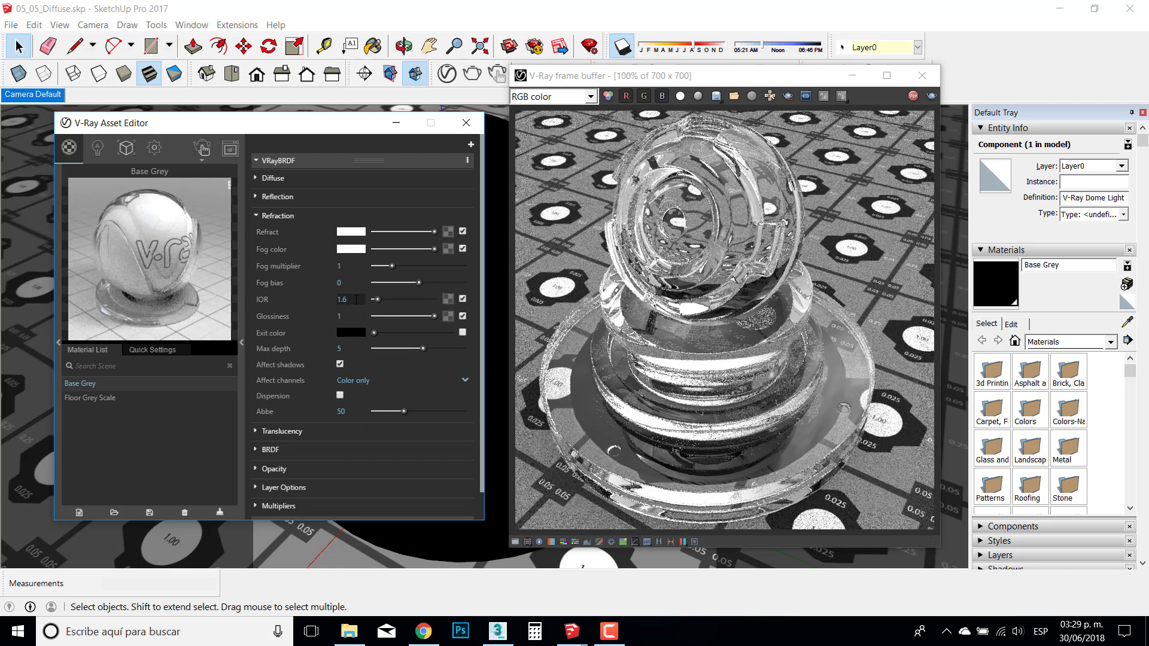
left_click(356, 299)
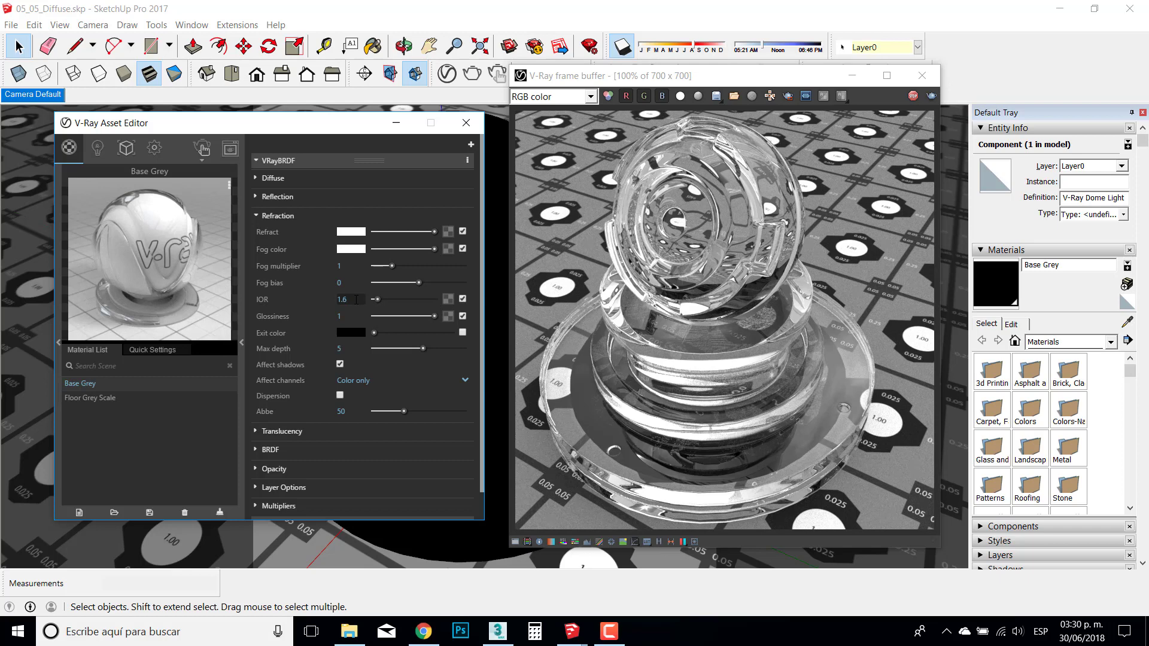
key("BackSpace")
type("3")
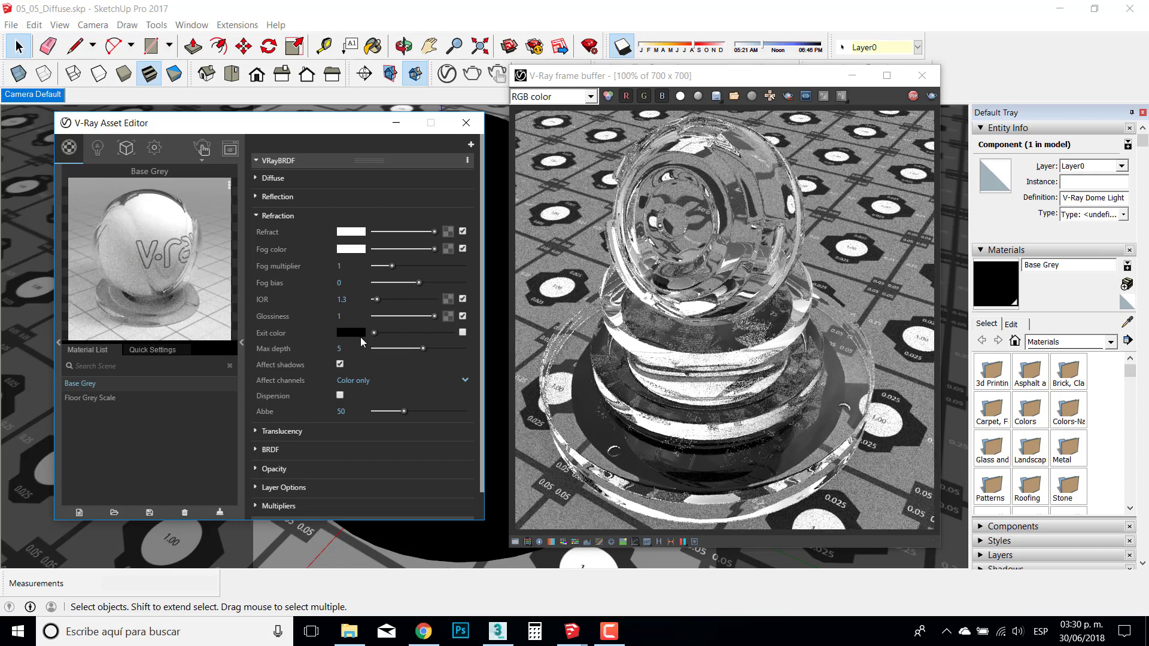
- Set the Base Grey material's refraction IOR to 1.6 and check its Diffuse color
left_click(362, 302)
key("BackSpace")
type("6")
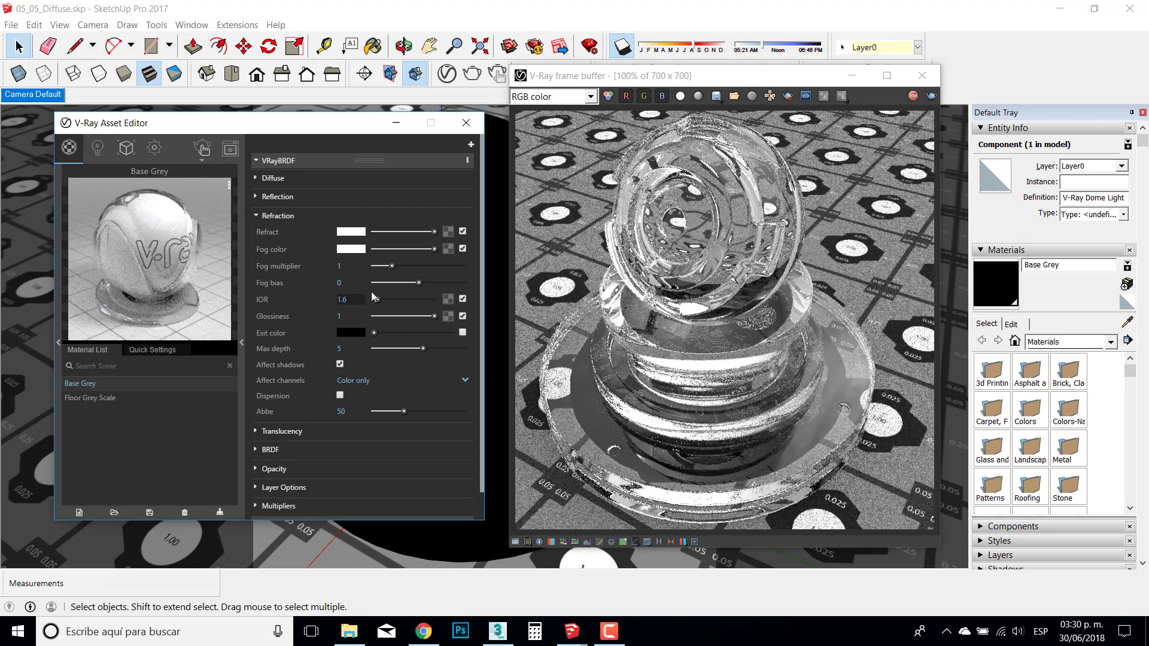
left_click(300, 178)
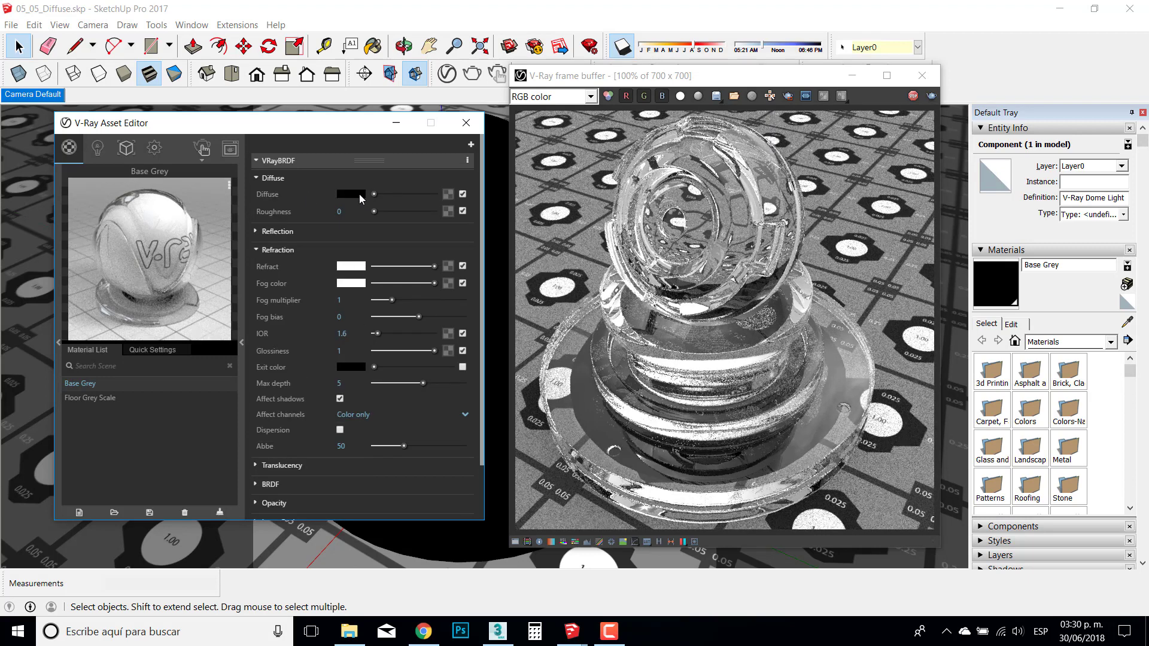
left_click(260, 180)
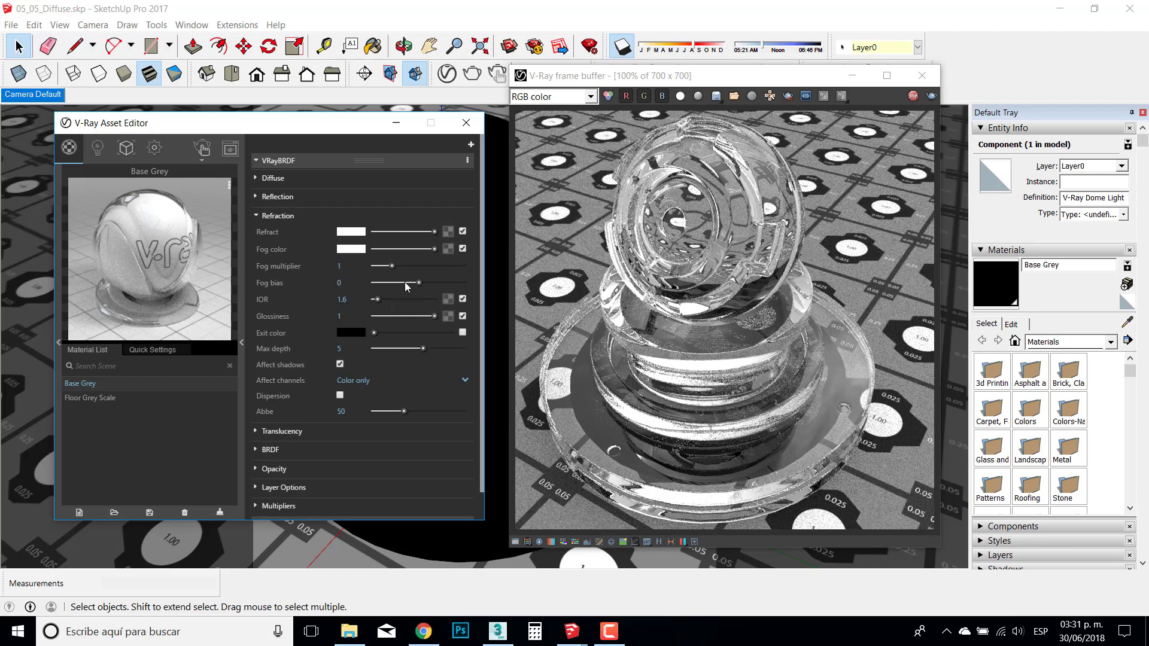
- Set the Base Grey material's refraction Fog color to a light turquoise, RGB 141, 254, 237
left_click(363, 251)
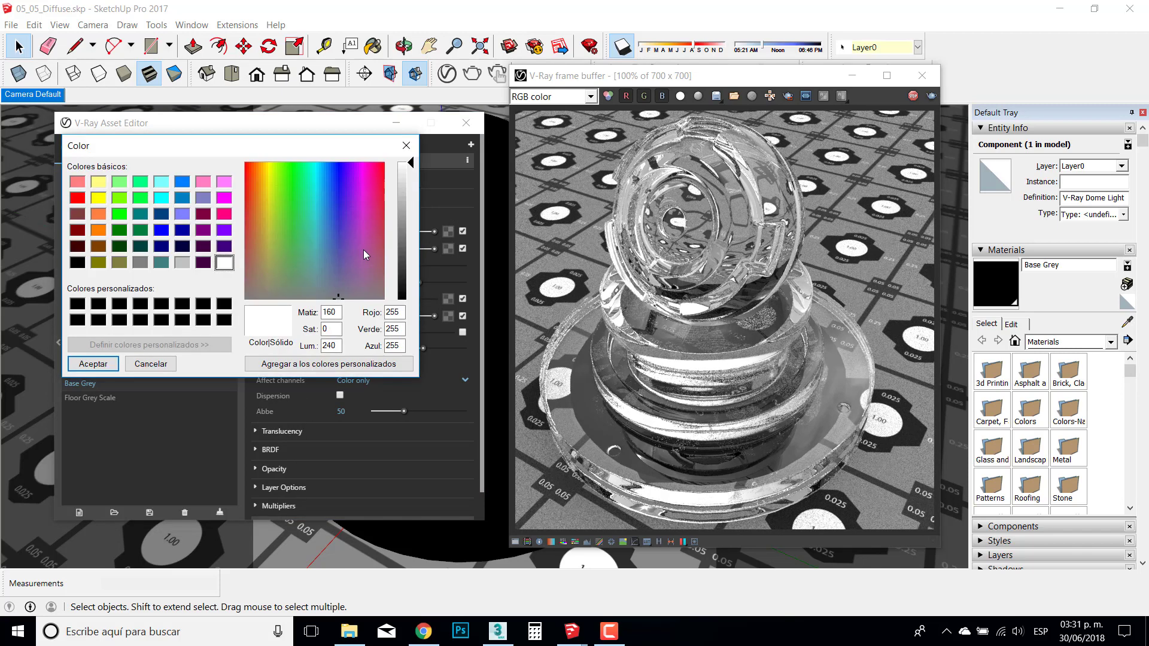
left_click_drag(295, 199, 311, 164)
left_click(411, 195)
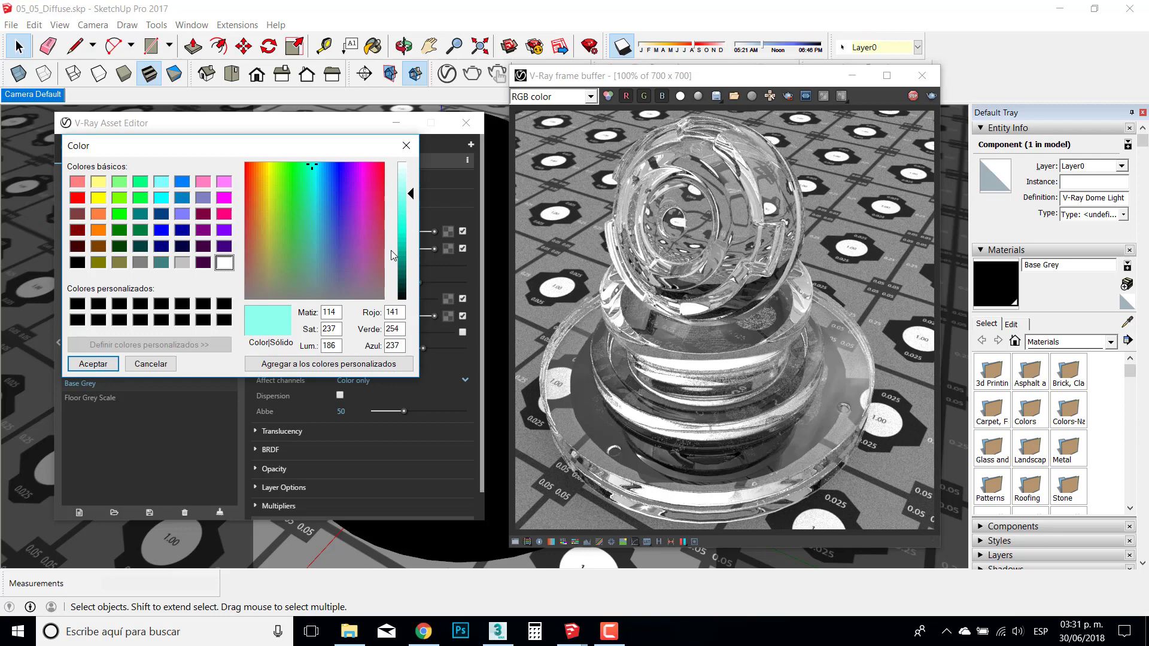
left_click(93, 364)
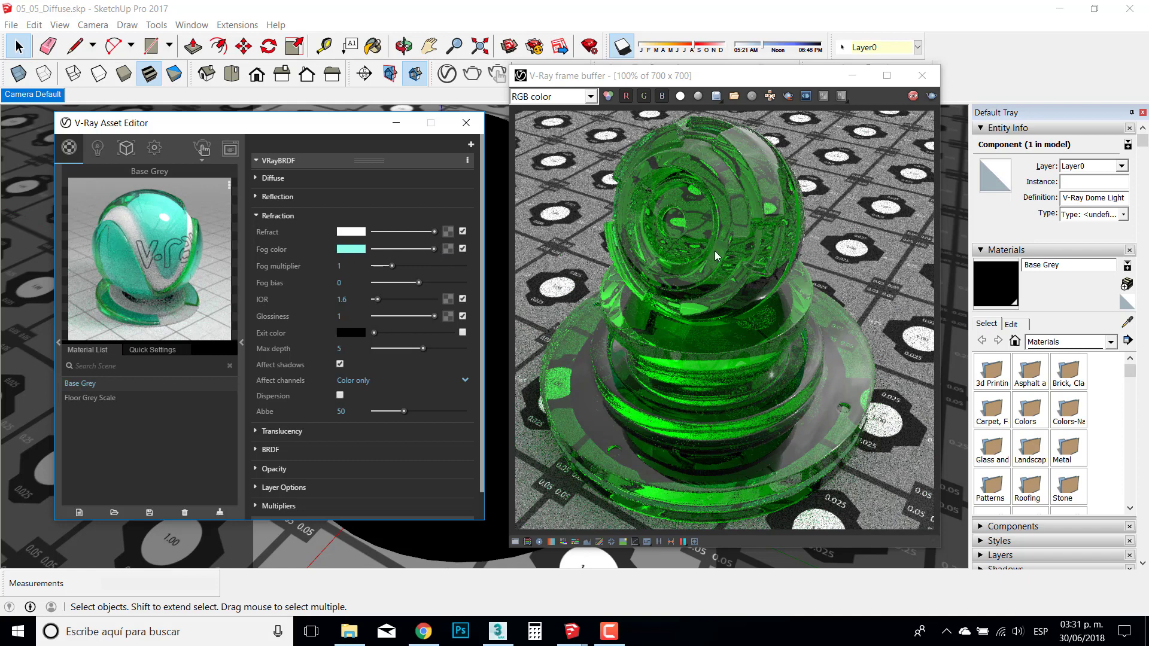
- Lighten the Base Grey material's Fog color in two passes, to RGB 186, 254, 243 and RGB 225, 255, 251
left_click(359, 249)
left_click(410, 182)
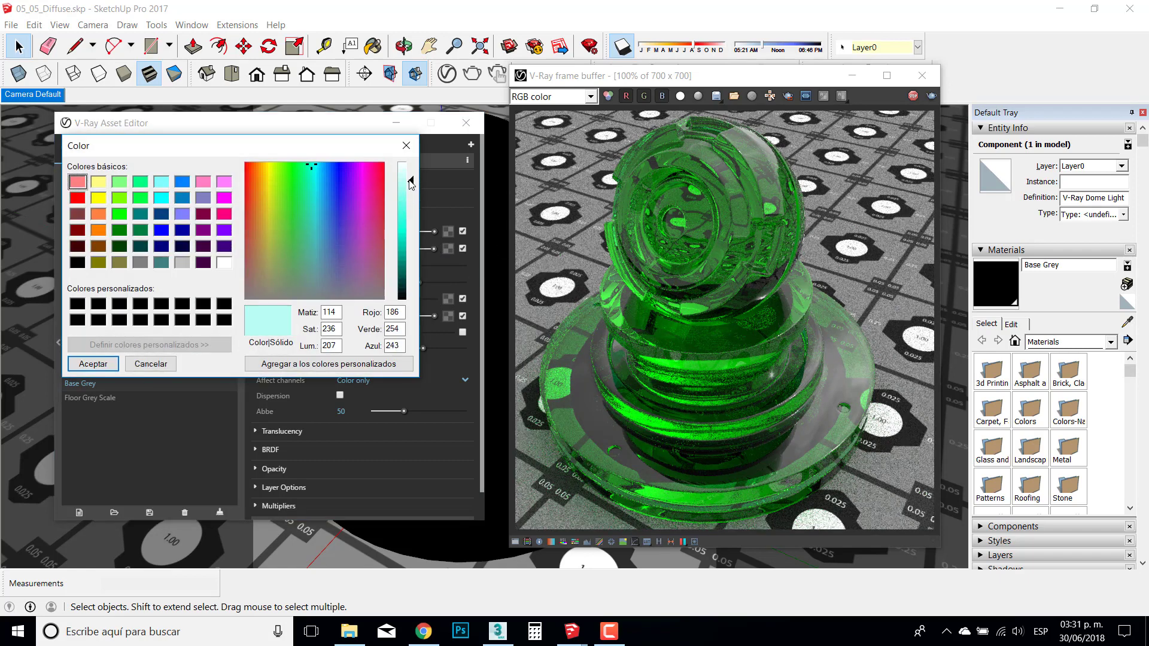
left_click(92, 364)
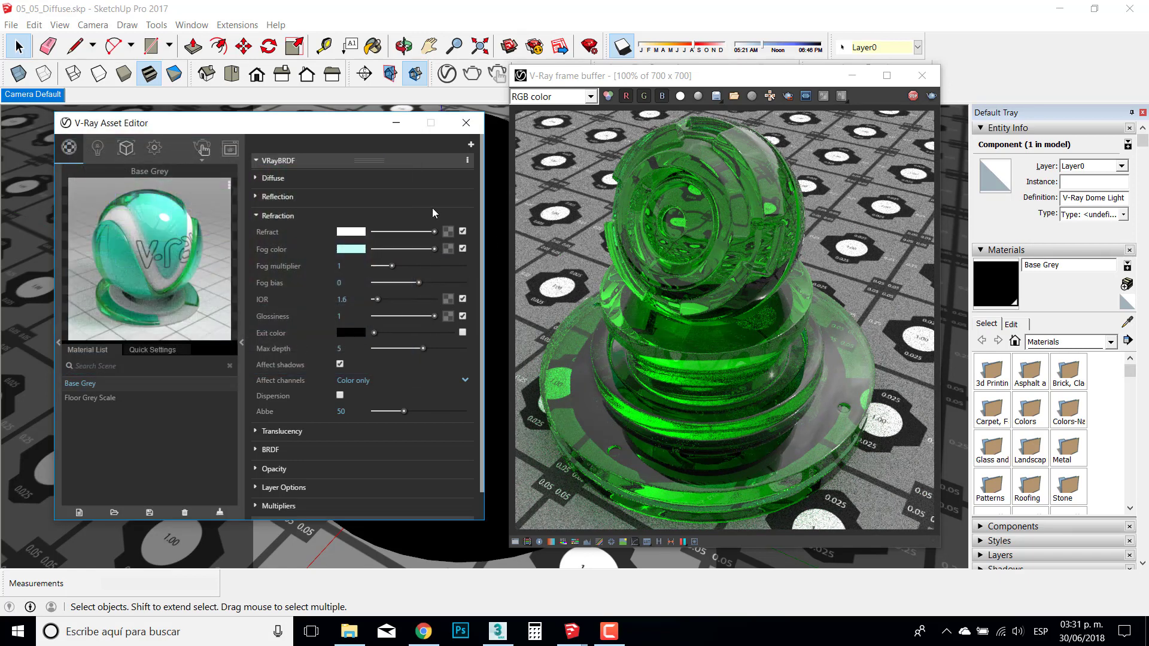
left_click(350, 249)
left_click(404, 182)
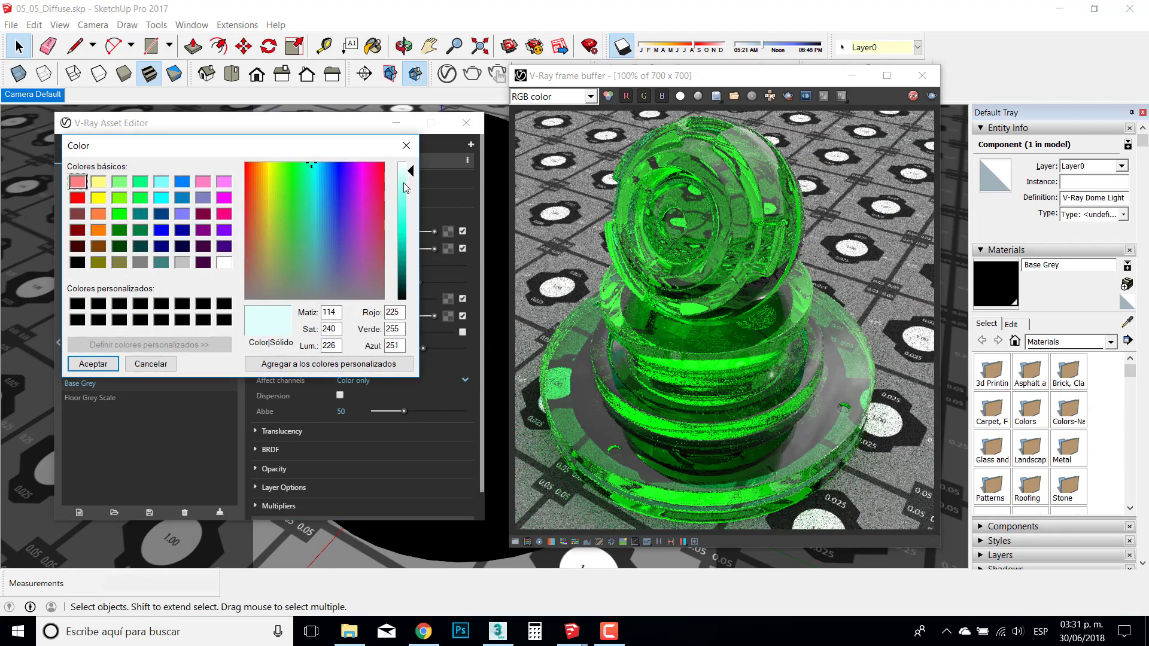
left_click(93, 364)
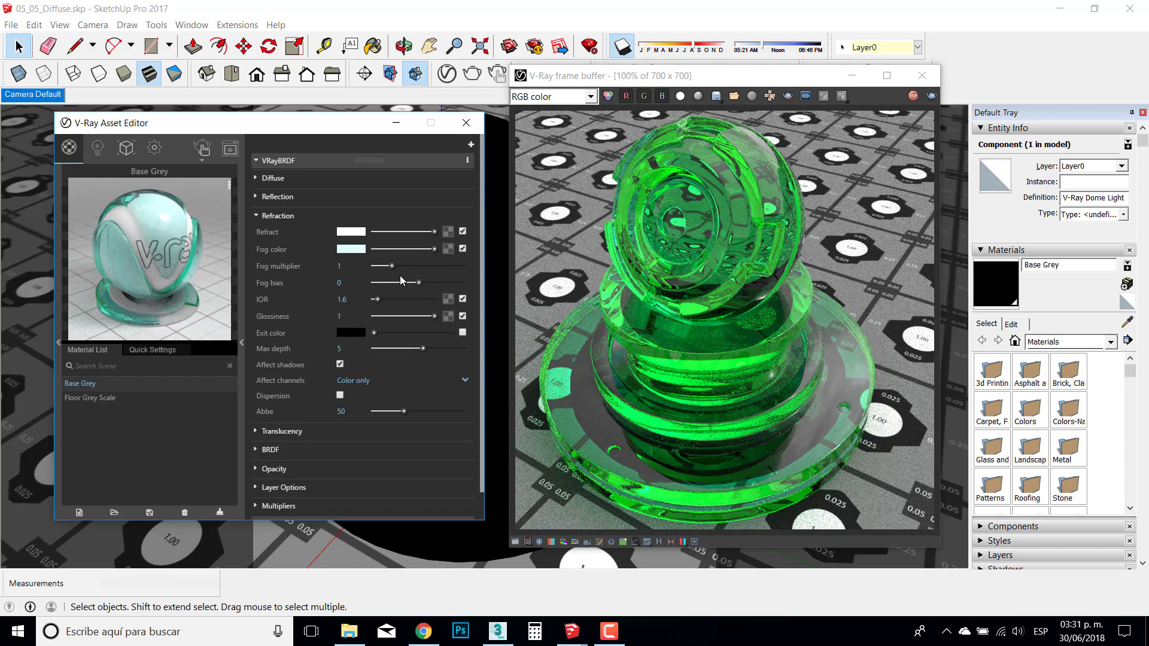
- Try Fog multiplier values of 0.28 and 0.911 on the Base Grey material and set it back to 1
left_click_drag(395, 266, 379, 270)
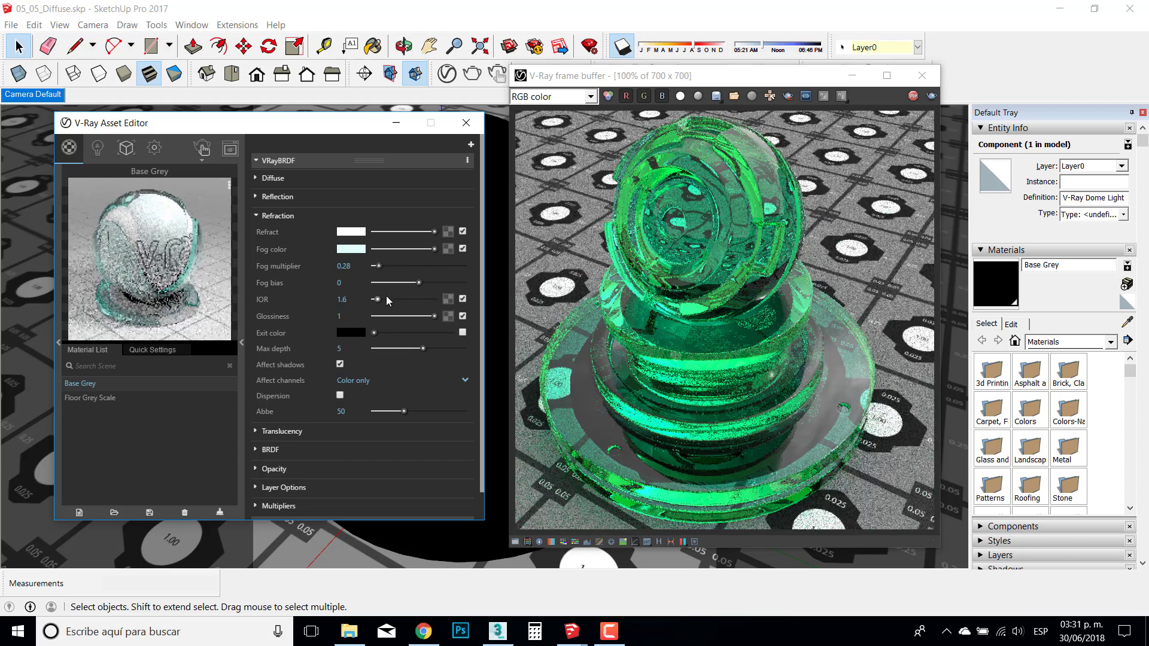
left_click_drag(383, 266, 390, 267)
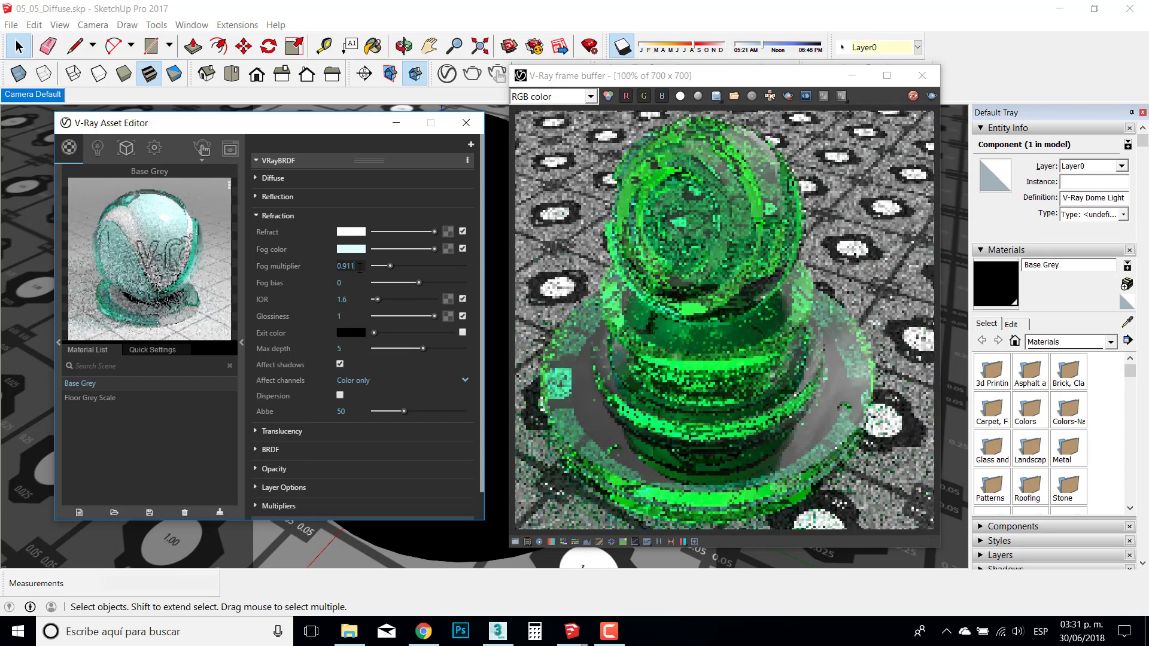
left_click(359, 268)
key("BackSpace")
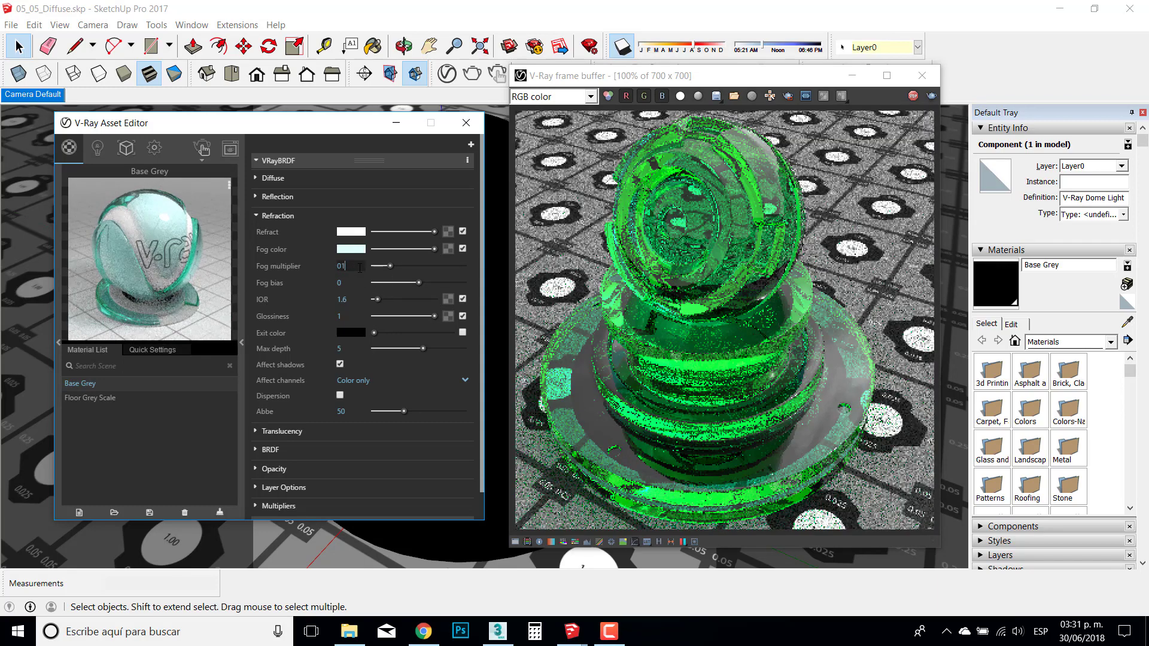
type("1")
key("Return")
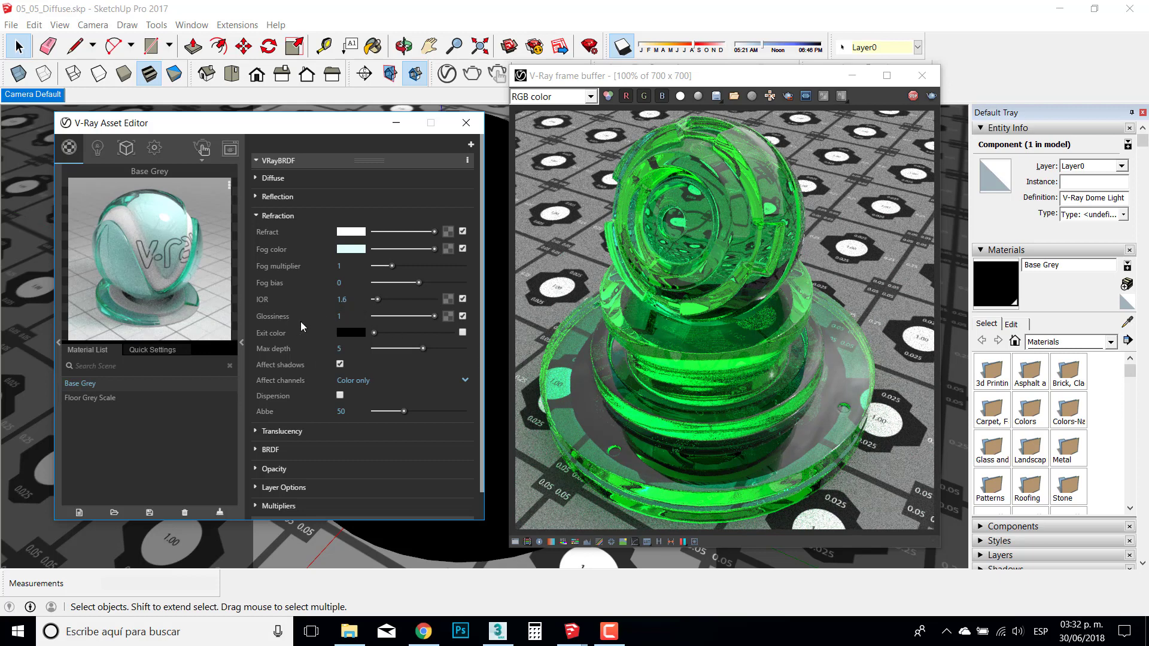
- Check the Base Grey material's Reflection settings and lower its refraction Glossiness to 0.8 and further to 0.7
left_click(265, 197)
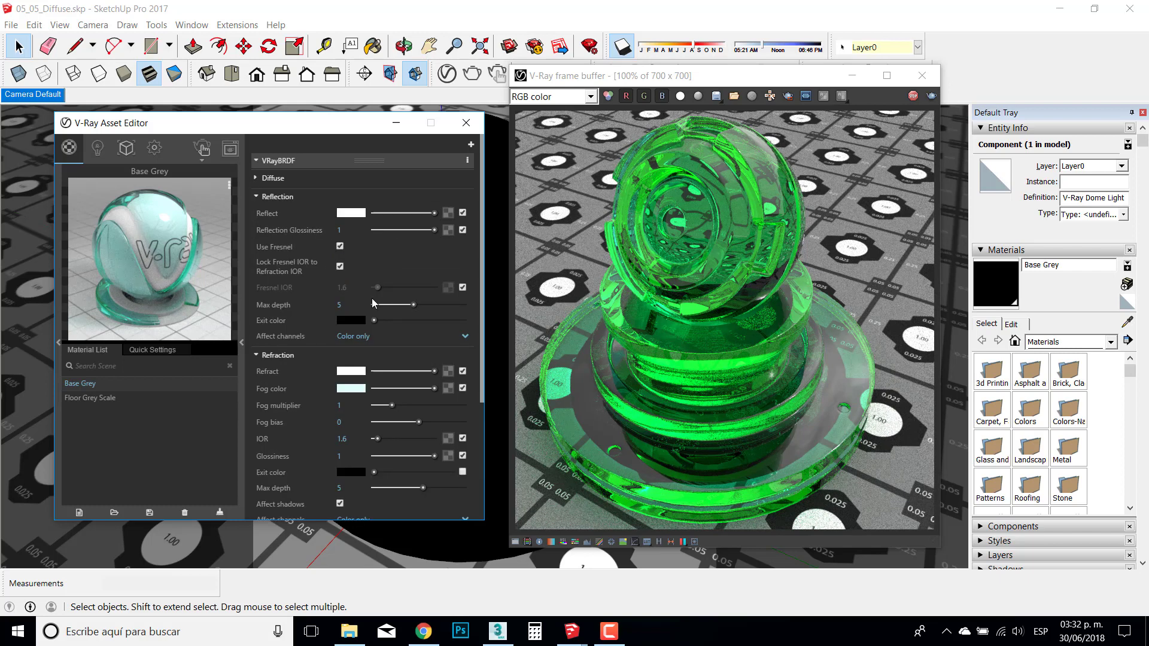
left_click(277, 198)
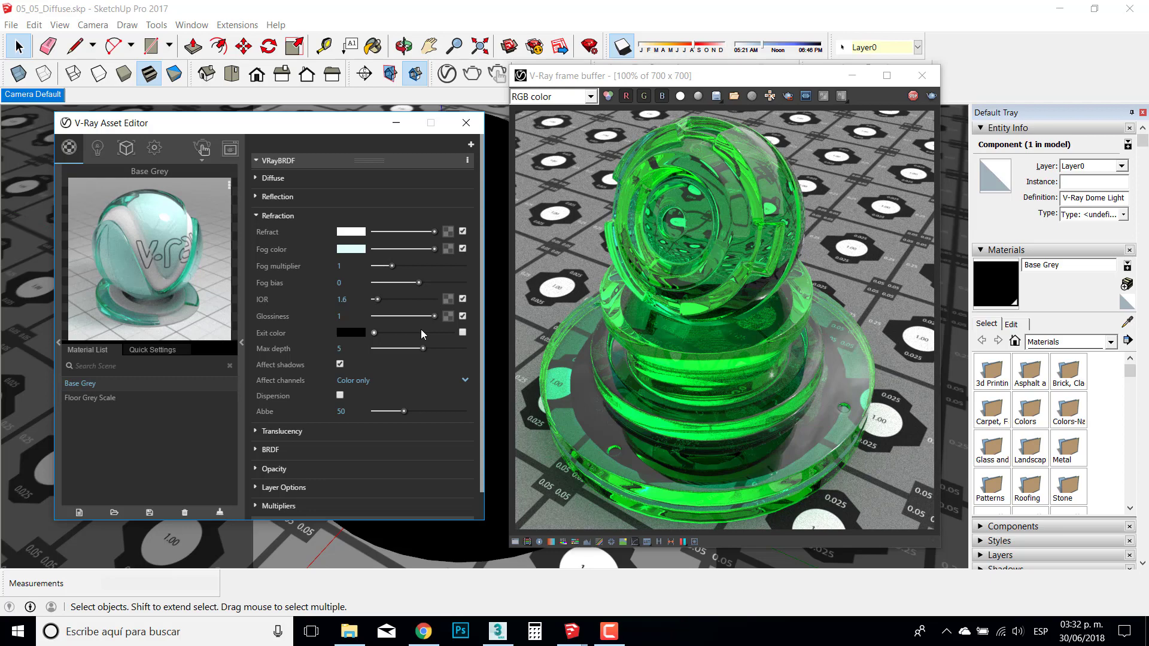
left_click_drag(436, 315, 422, 316)
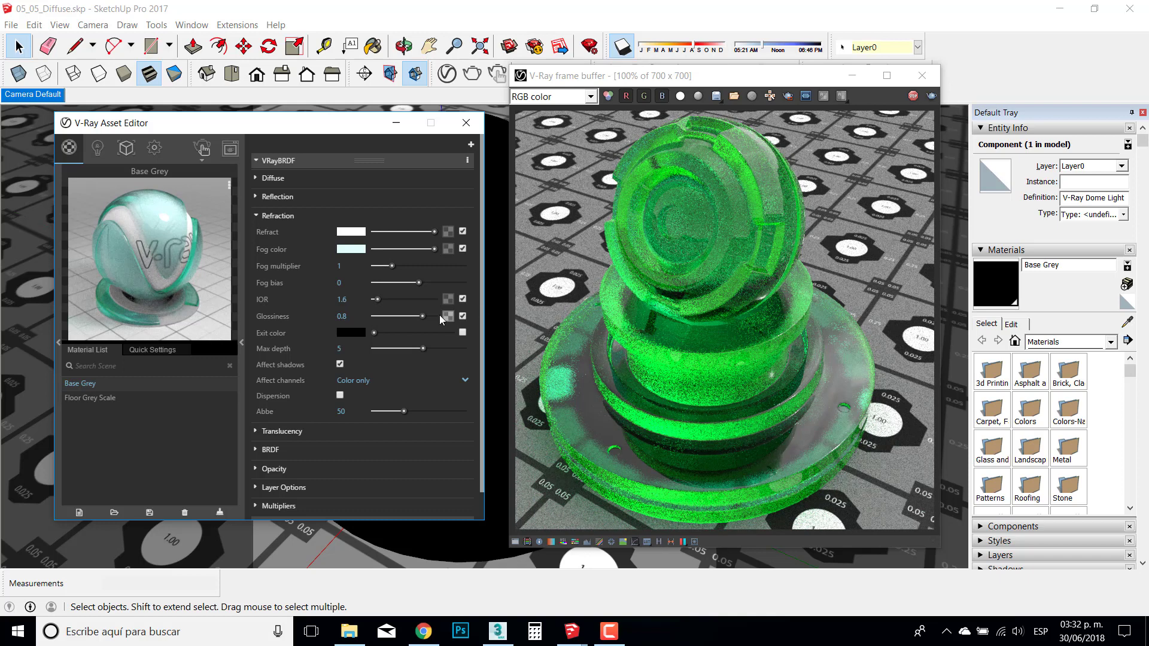
left_click_drag(422, 317, 416, 318)
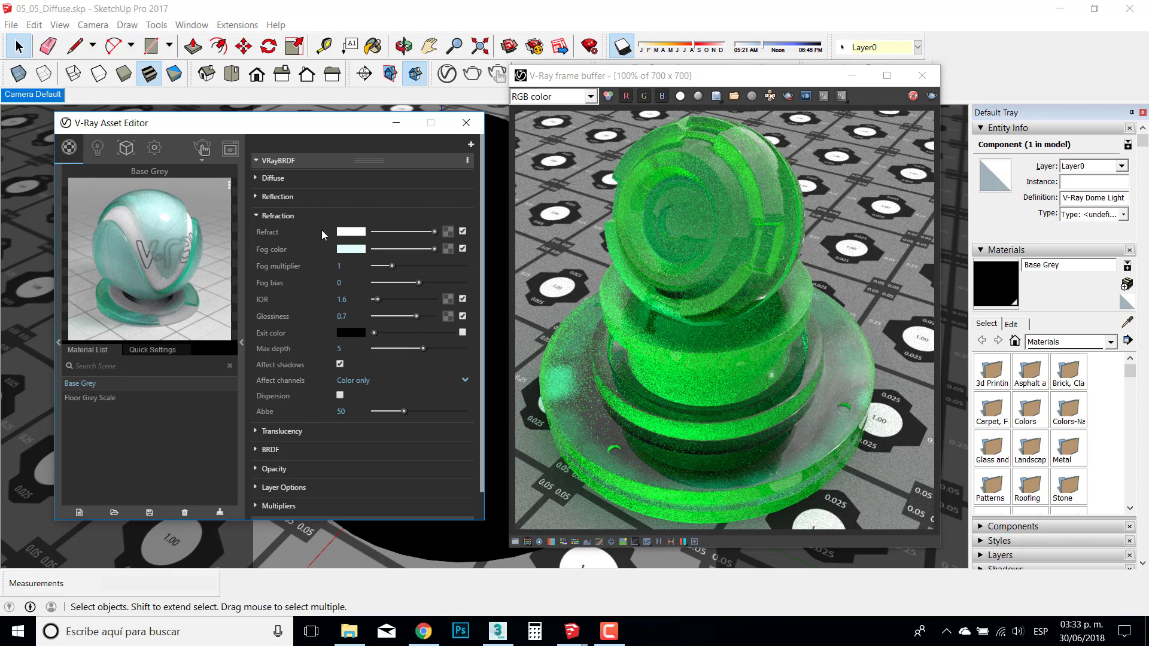
- Review the Base Grey material's BRDF settings and the available BRDF types
left_click(272, 217)
left_click(272, 253)
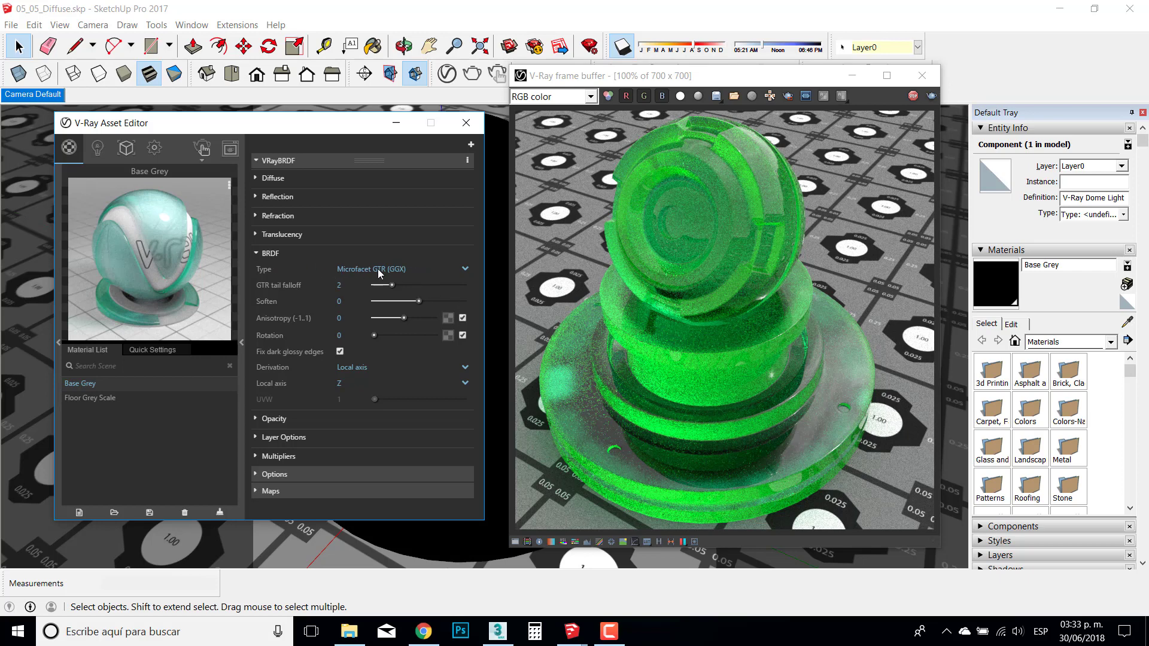
left_click(397, 270)
left_click(396, 272)
left_click(271, 254)
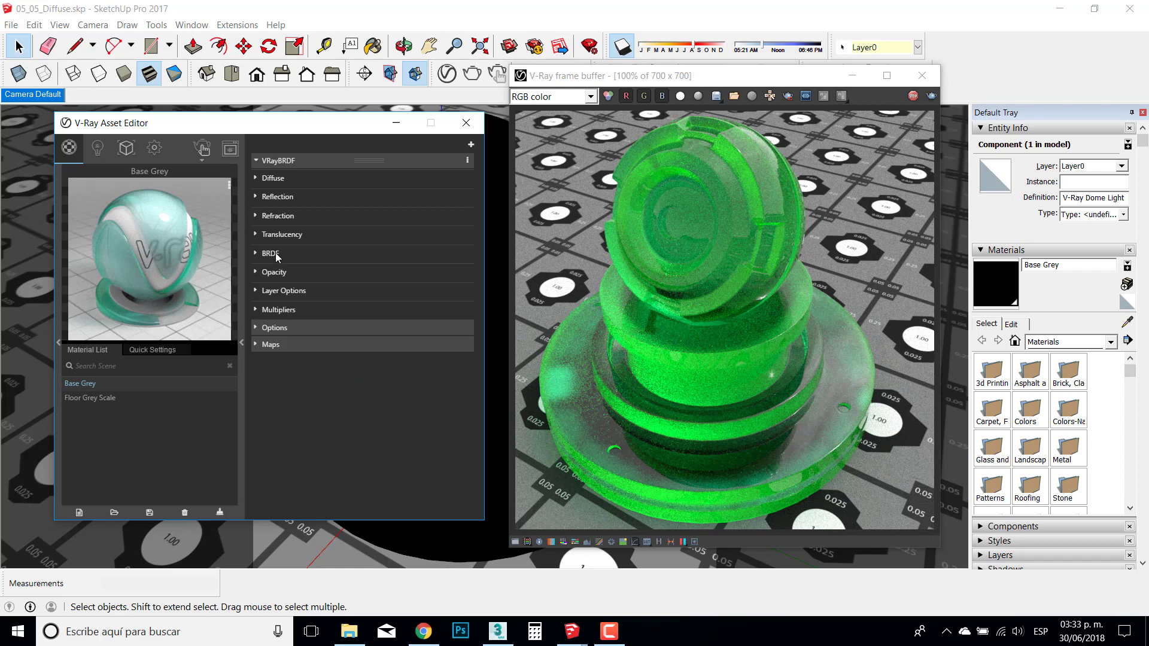
- Set the Base Grey material's Refract color to black and show its Diffuse and Reflection settings
left_click(270, 181)
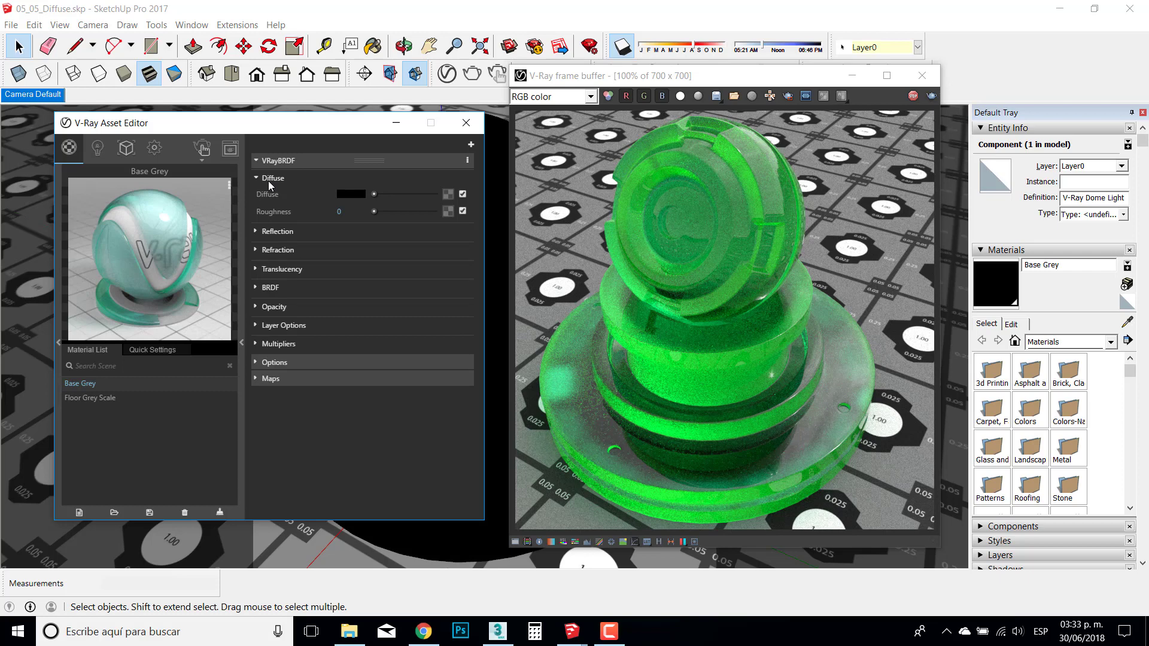
left_click(269, 251)
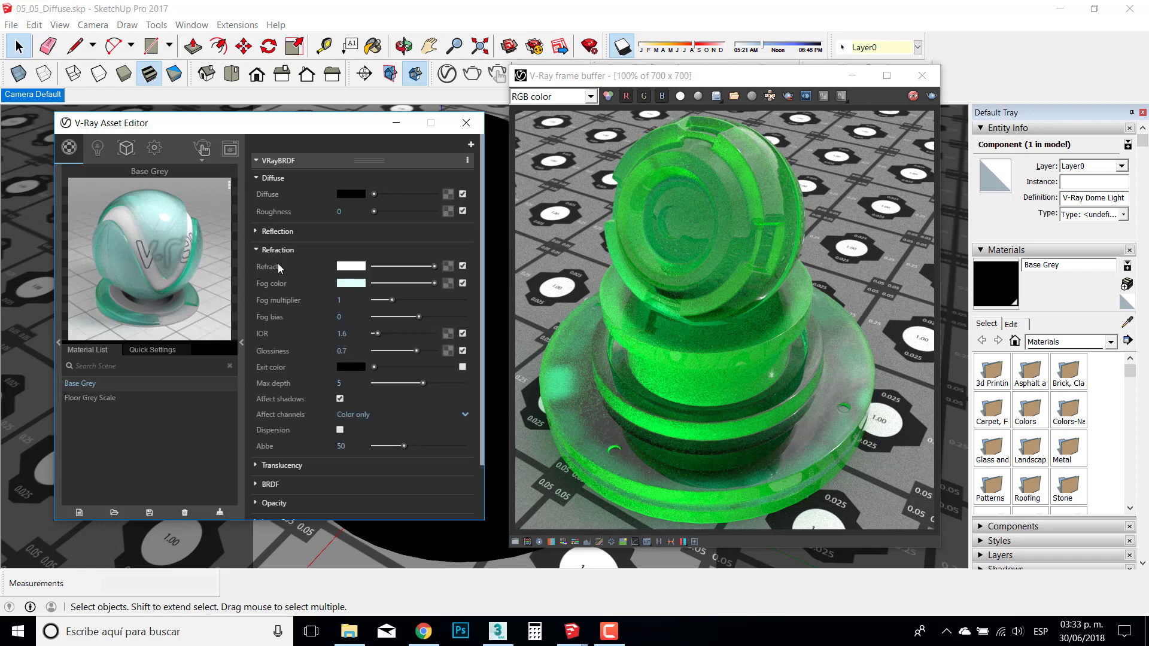
left_click_drag(397, 268, 362, 267)
left_click(339, 301)
left_click(276, 249)
left_click(272, 231)
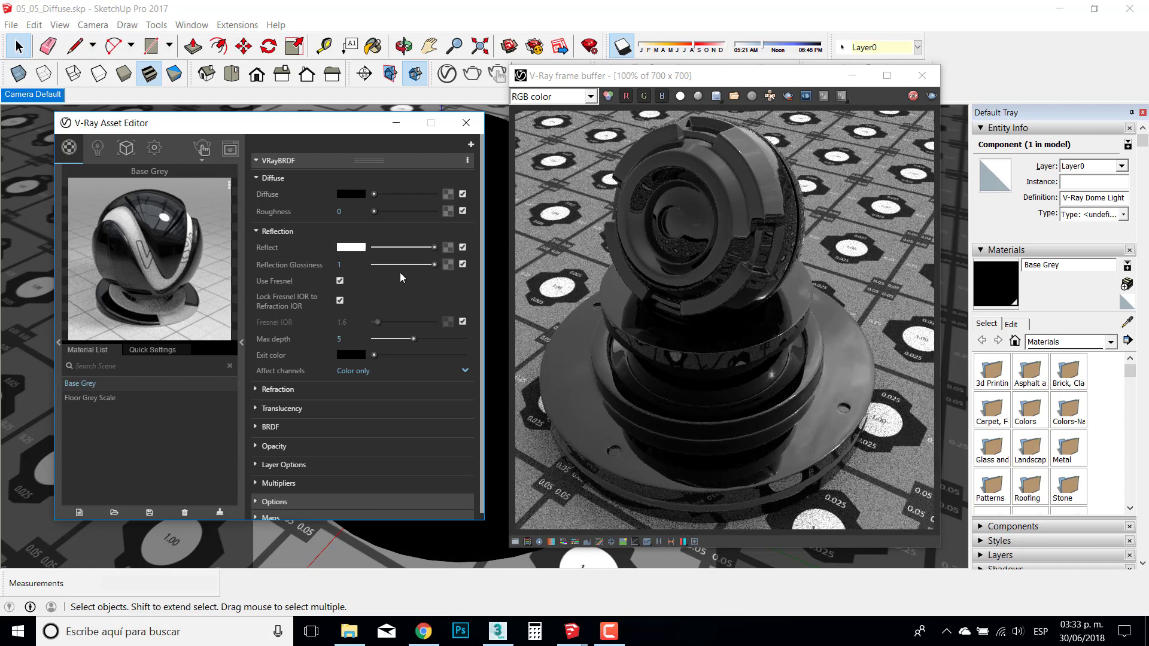
- Set the Base Grey material's Diffuse color to bright green
left_click(351, 194)
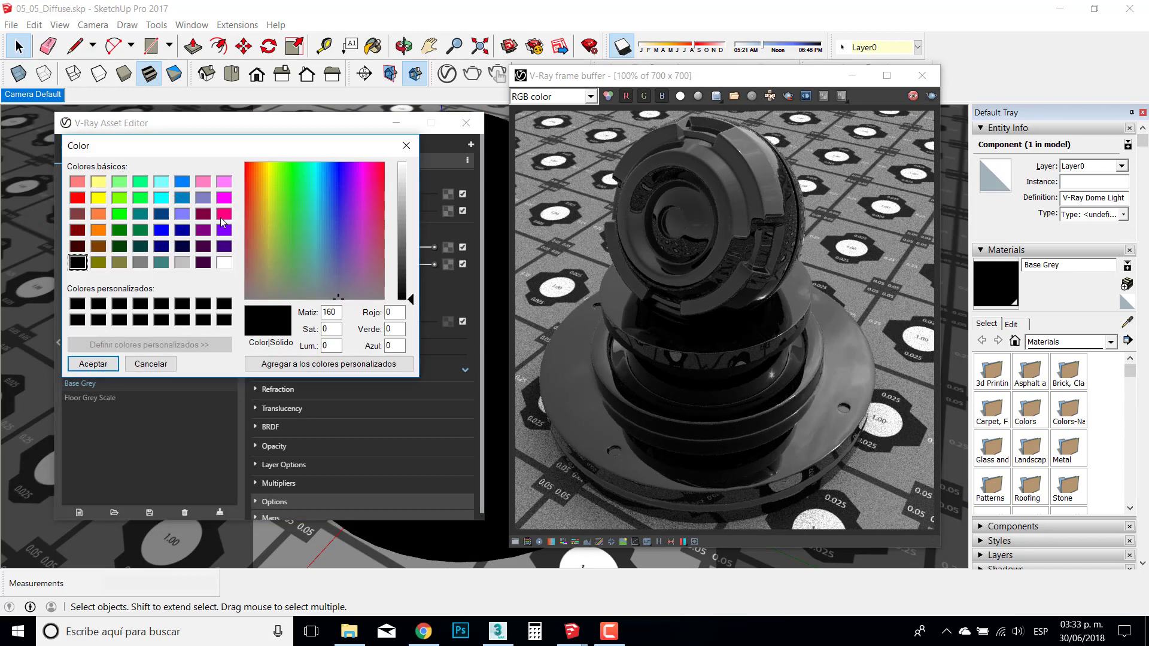
left_click(183, 231)
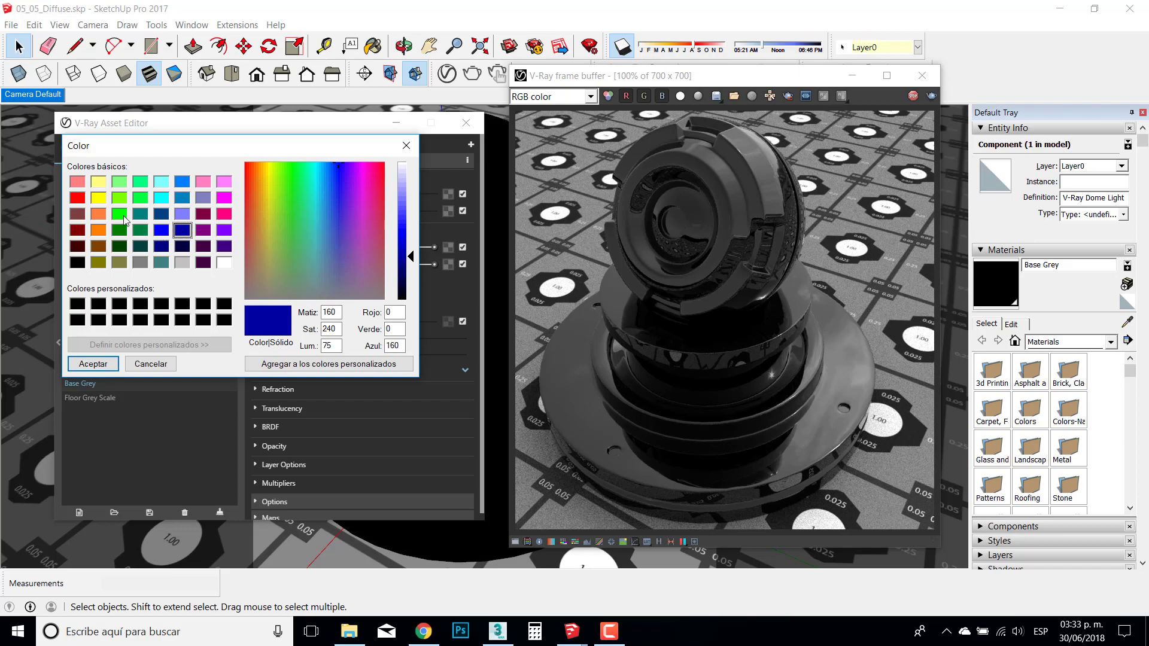
left_click(121, 215)
left_click(94, 363)
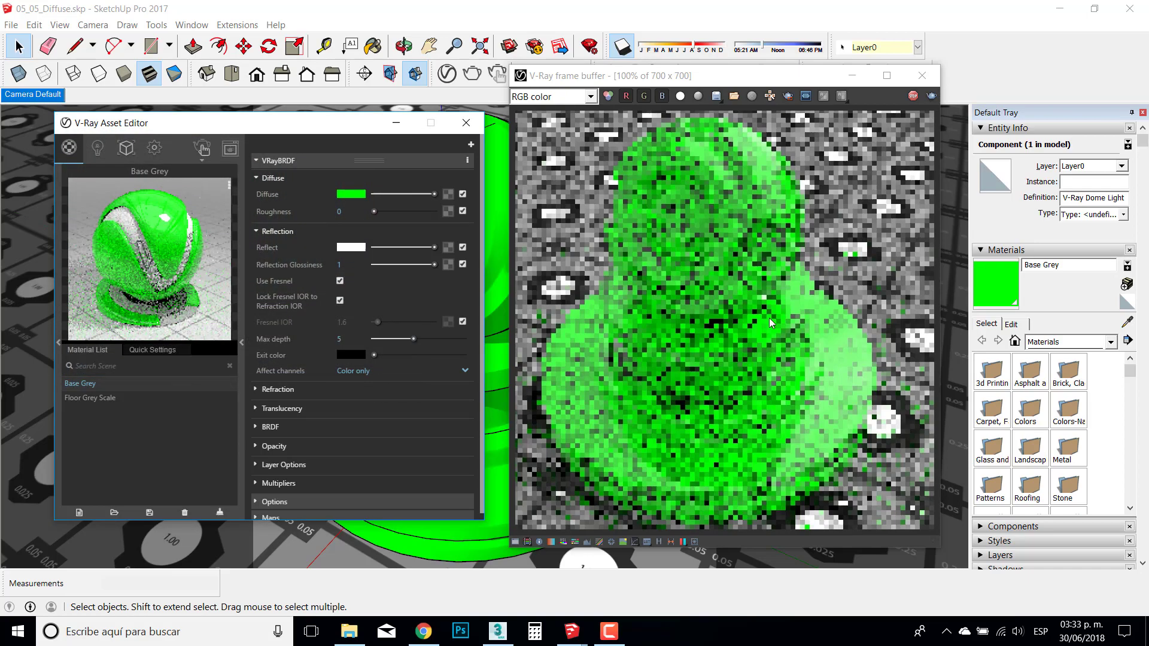
- Change the Base Grey material's Diffuse color to light grey, RGB 200, 200, 200, and lighten it to RGB 213, 213, 213
left_click(351, 194)
left_click(224, 262)
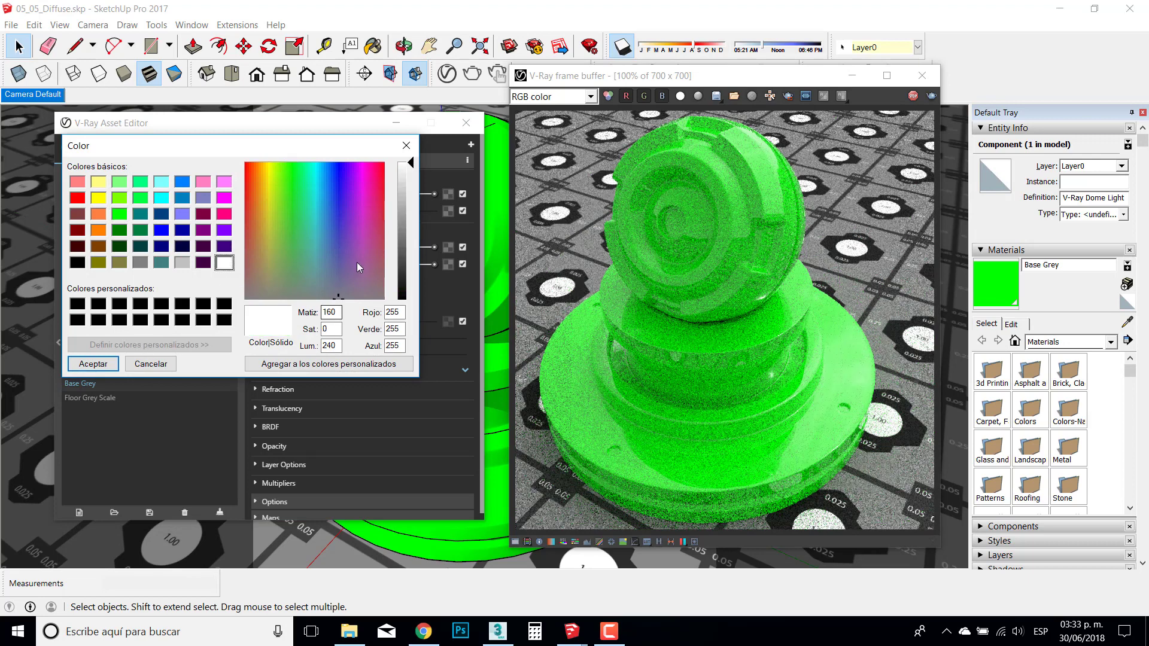
left_click_drag(411, 163, 415, 196)
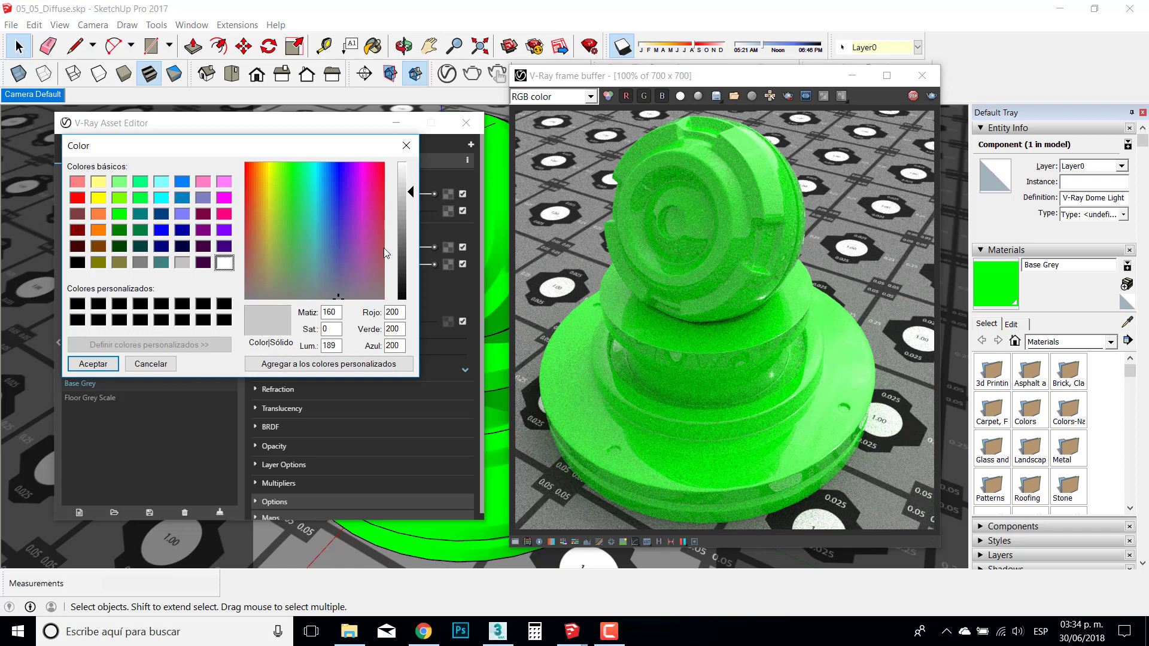
left_click(93, 365)
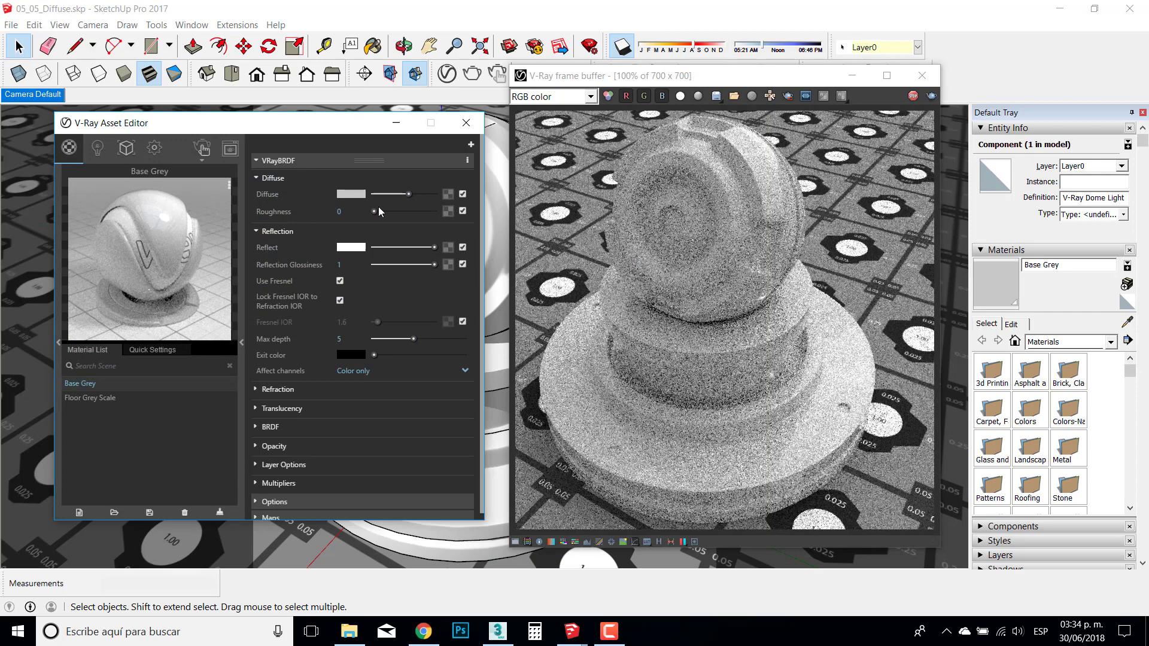
left_click(354, 195)
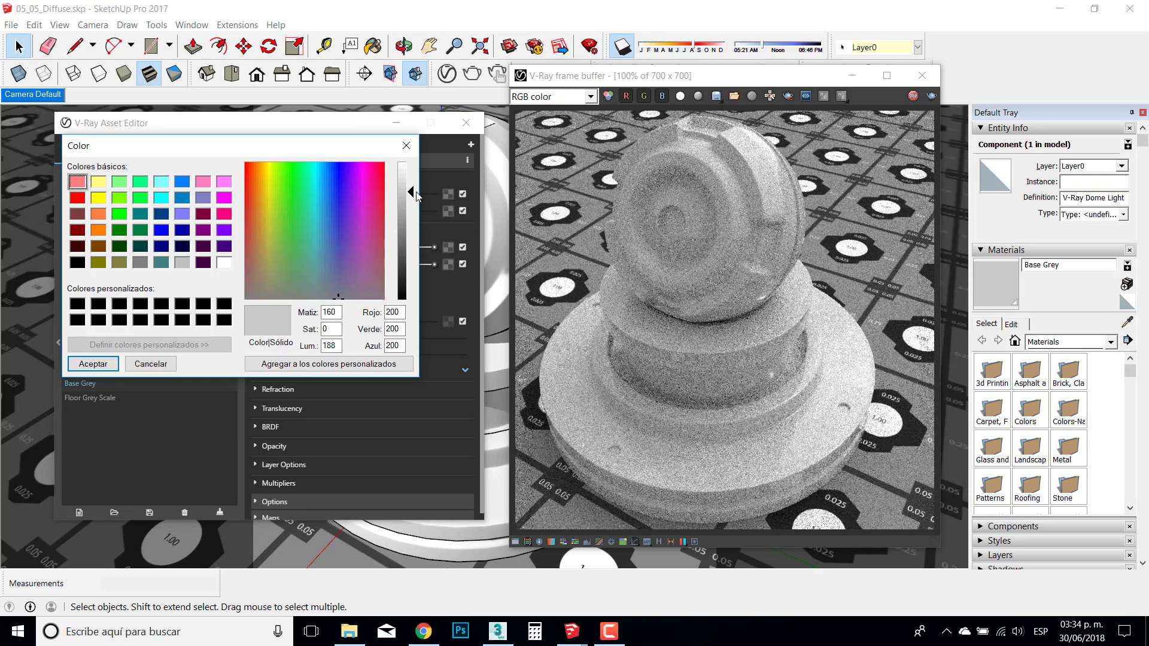
left_click_drag(413, 191, 413, 186)
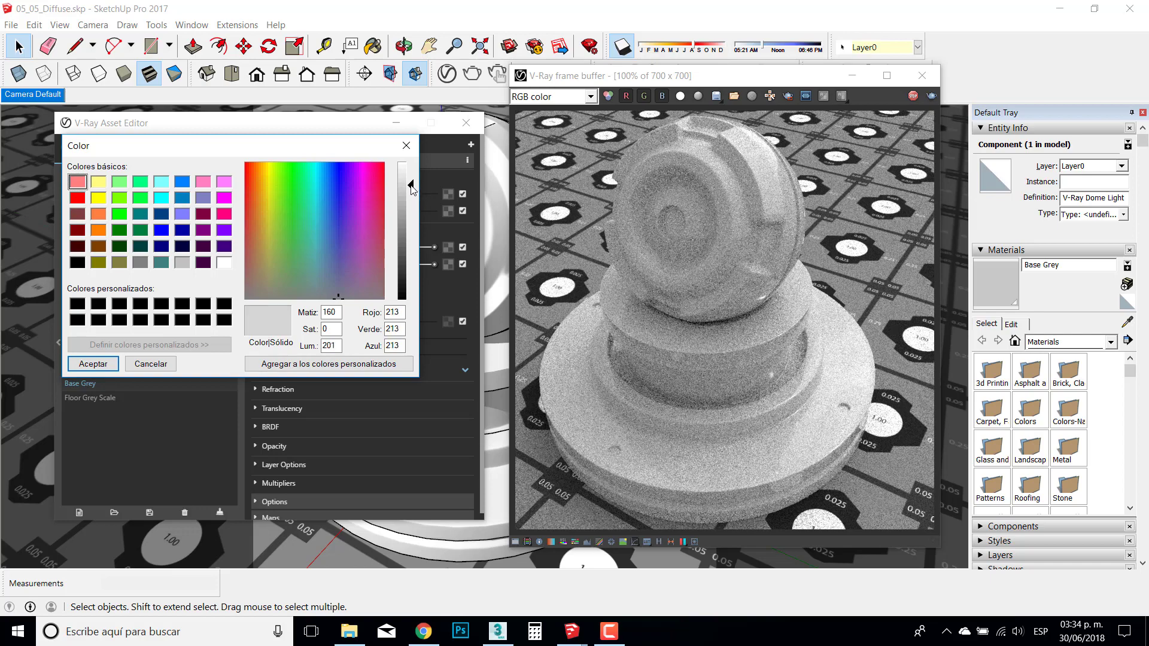
left_click(93, 364)
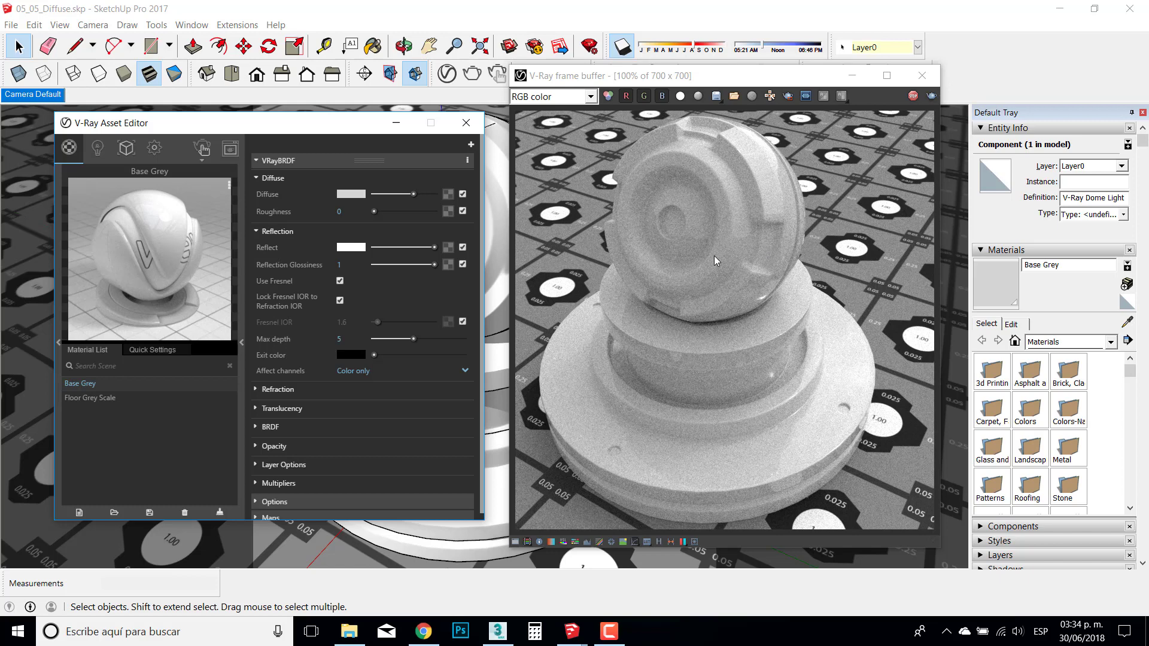
- Try pure white for the Base Grey material's Diffuse color and set it to grey, RGB 210, 210, 210
left_click(353, 193)
left_click_drag(413, 186, 410, 163)
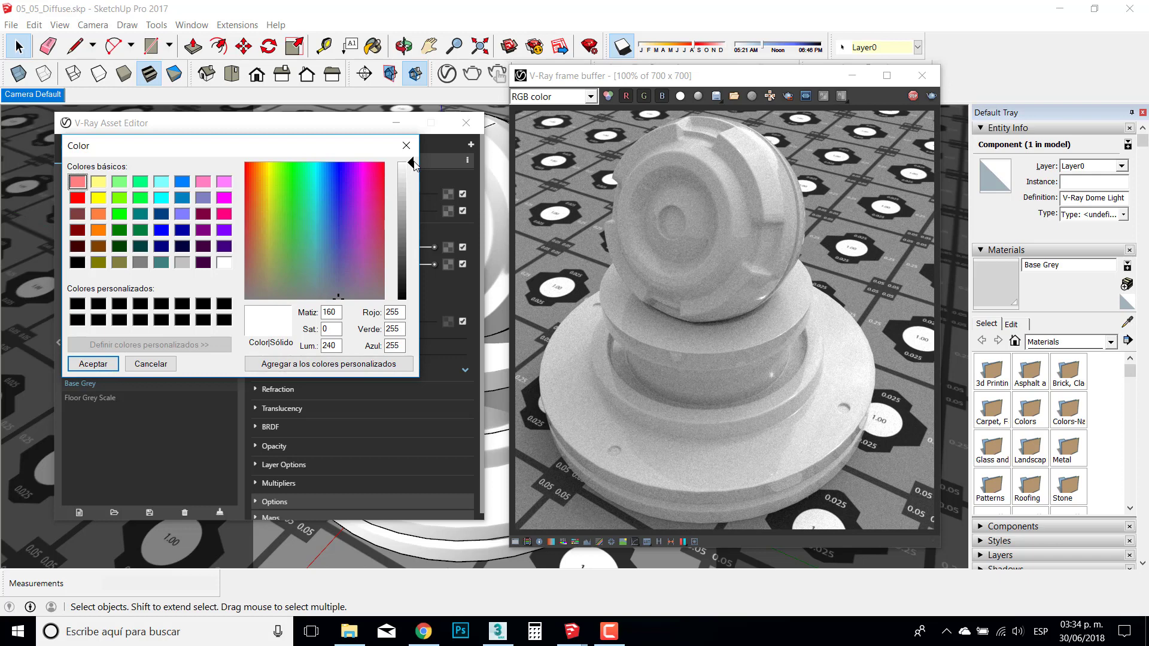
left_click_drag(414, 169, 416, 193)
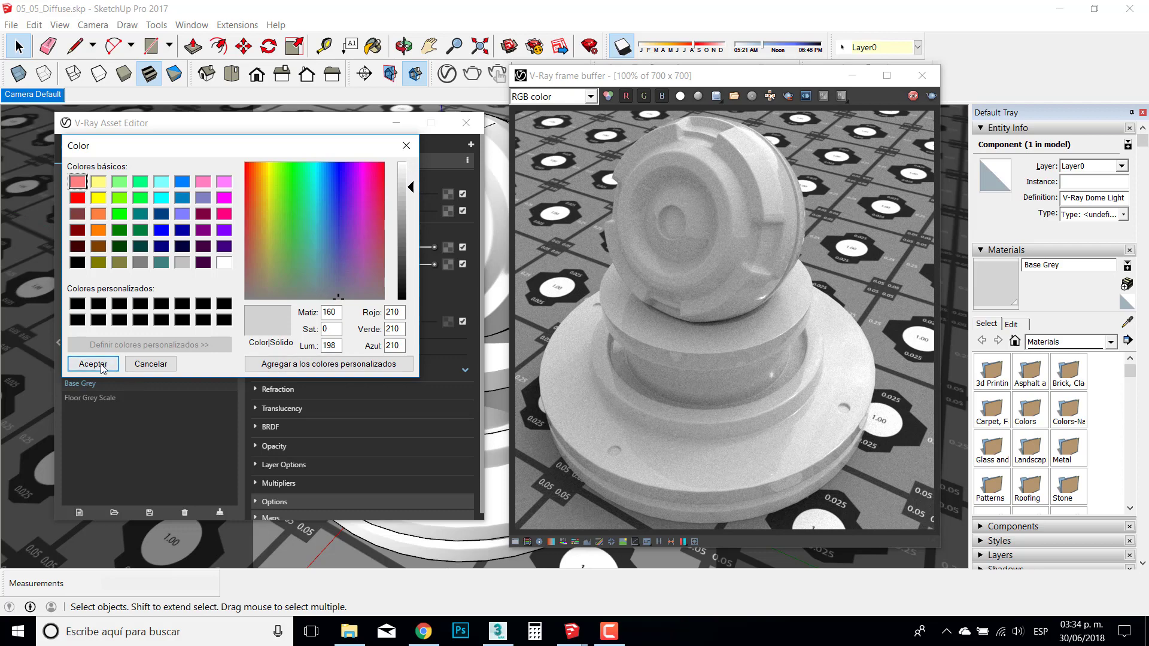
left_click(93, 364)
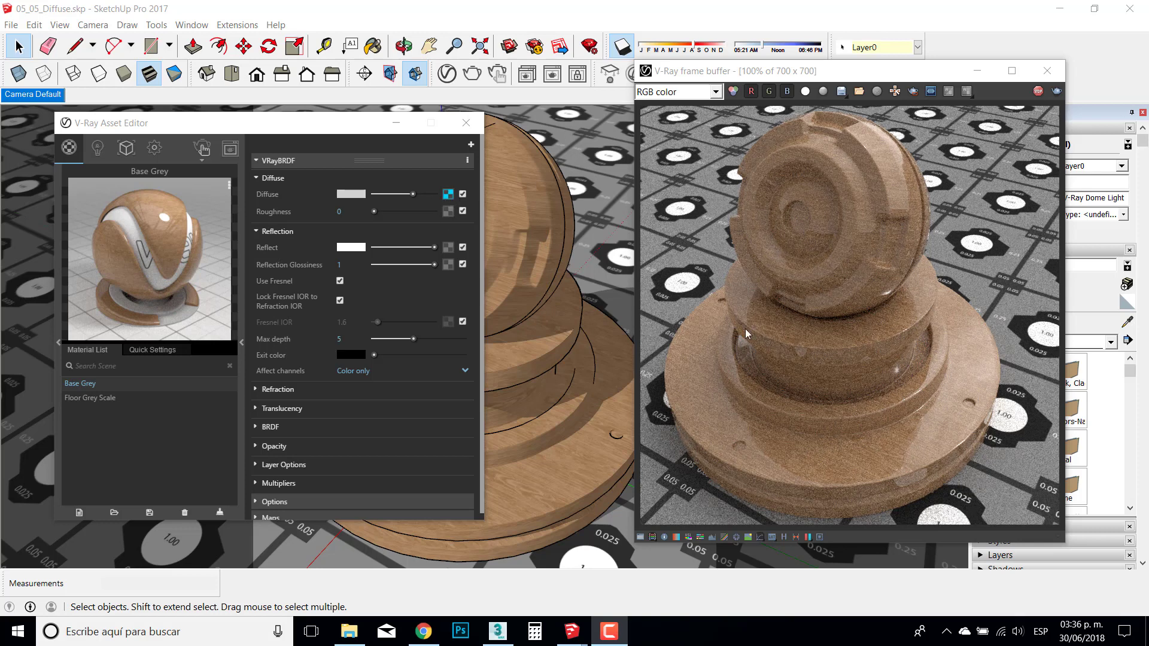
- Check the texture file of the Diffuse wood bitmap and choose Screen Space (sRGB) as its color space
left_click(449, 195)
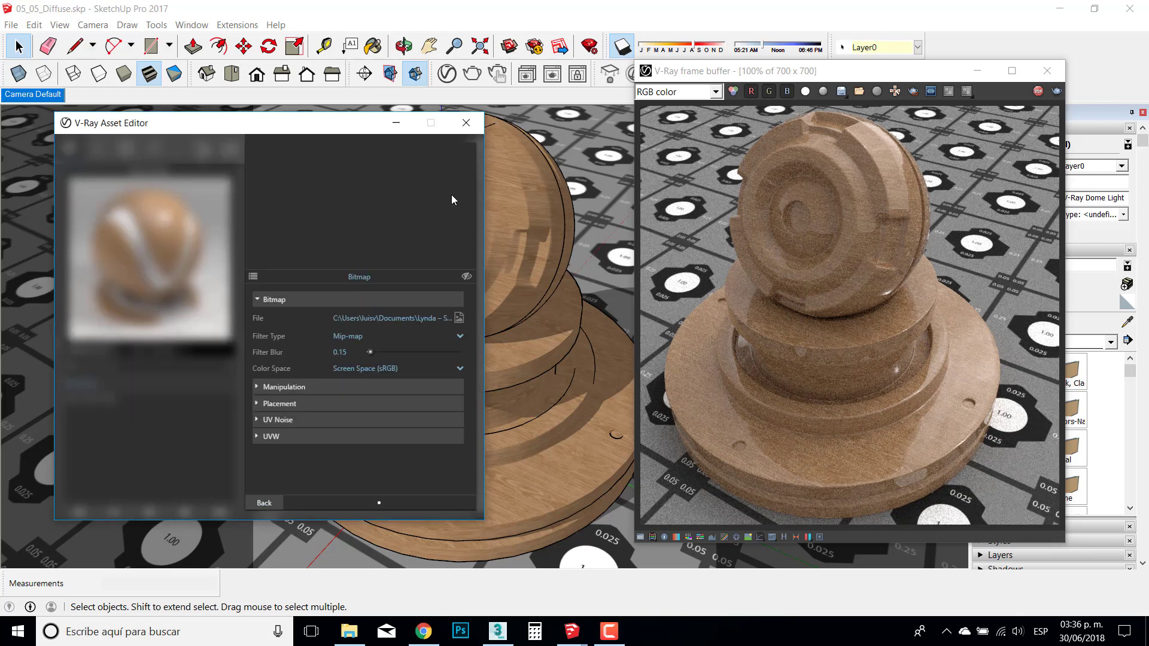
left_click(459, 318)
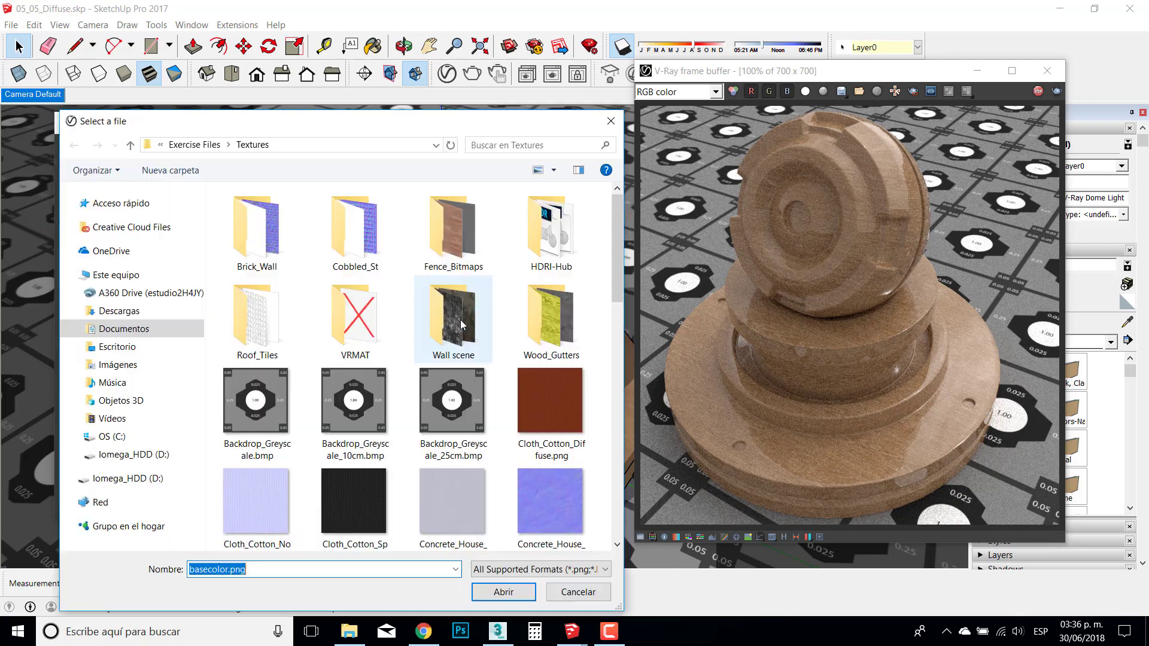
key("Return")
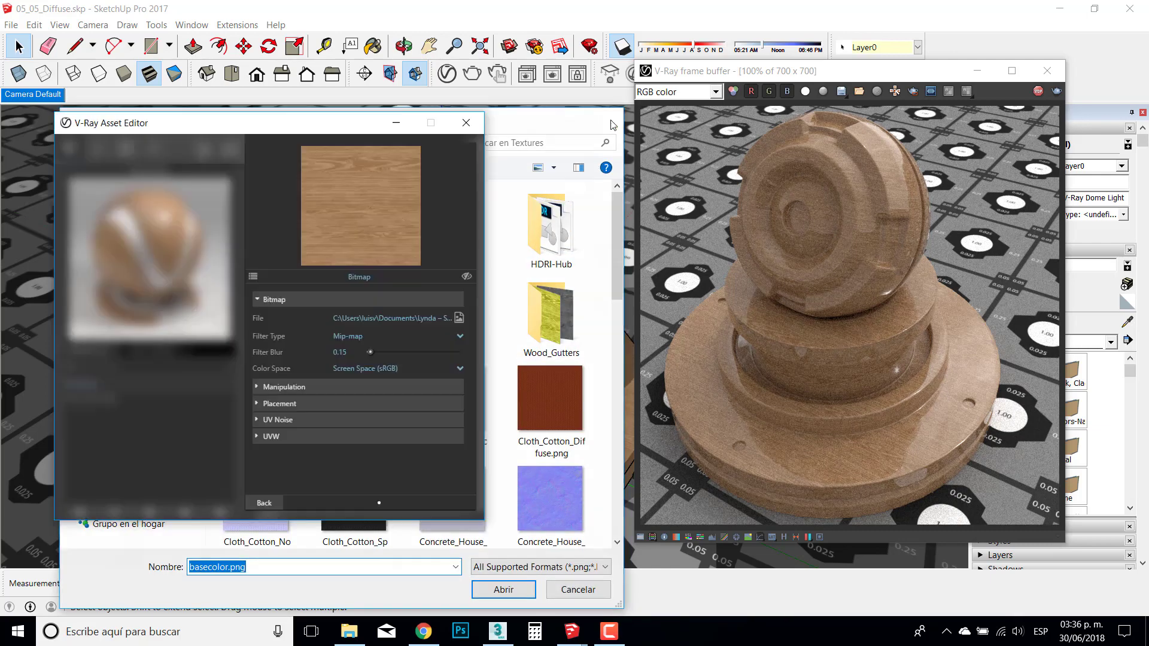
left_click(460, 369)
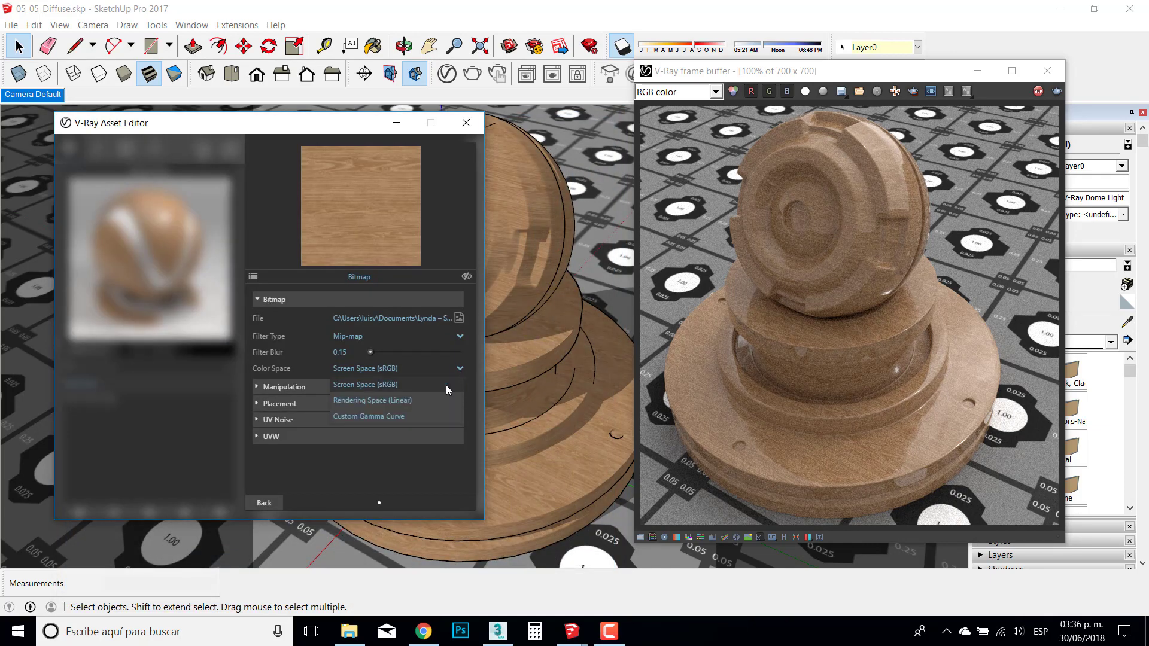
left_click(408, 384)
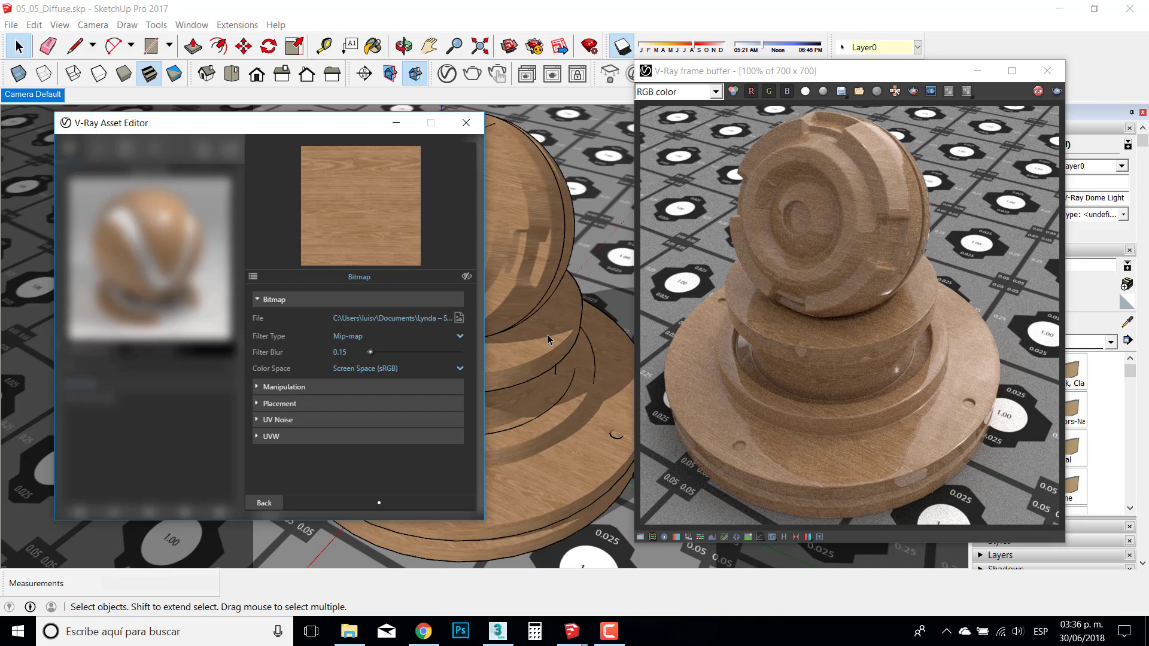
left_click(270, 503)
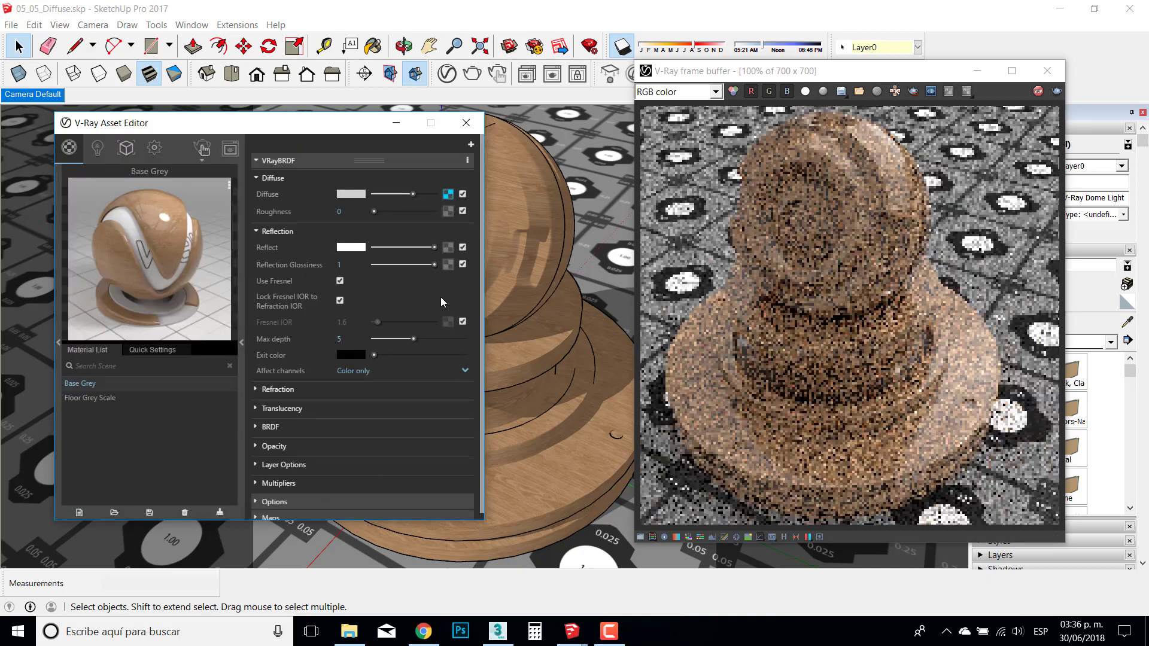
- Lower the Base Grey material's Reflection Glossiness to 0.7 and further to 0.6
left_click_drag(434, 266, 418, 265)
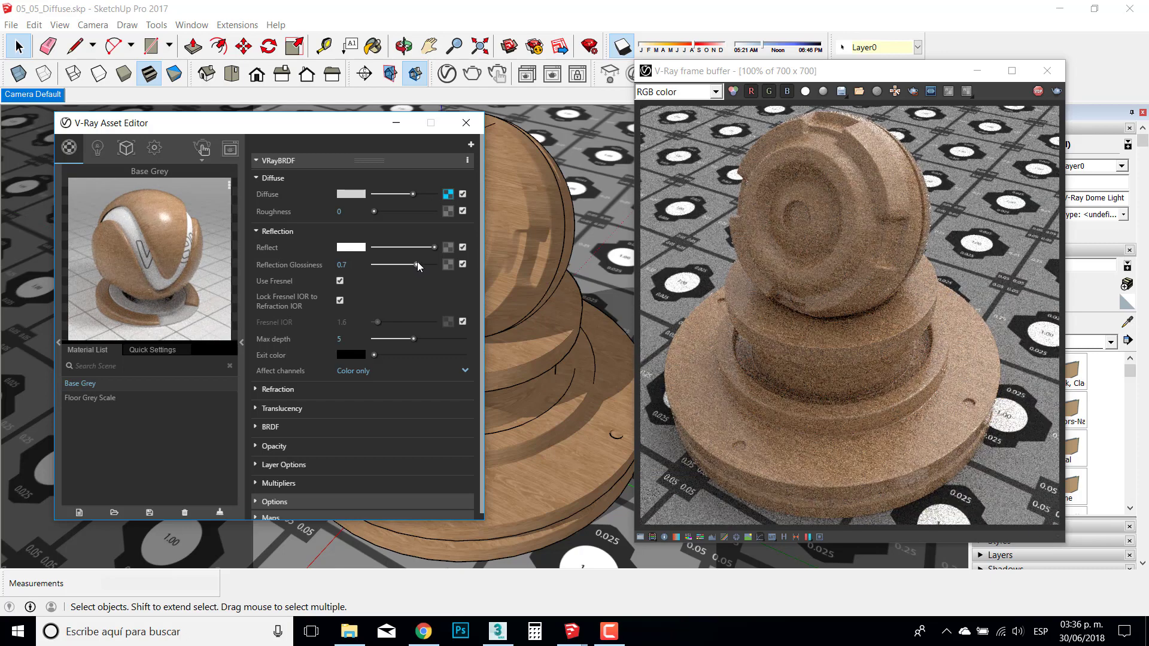
left_click_drag(417, 261, 410, 264)
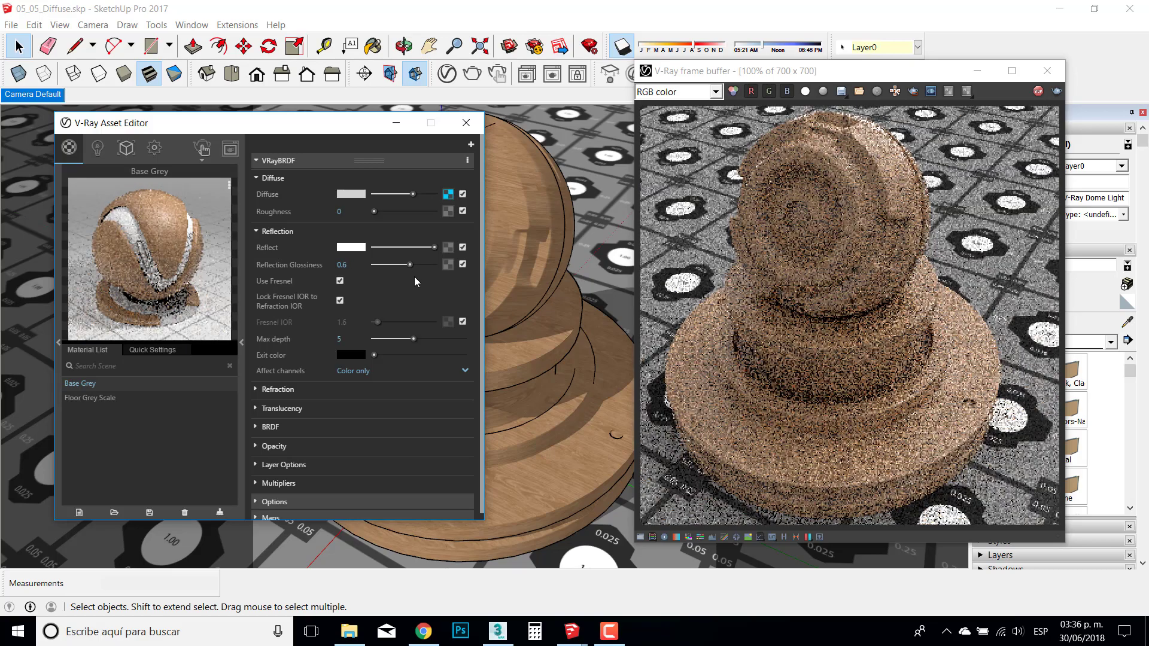